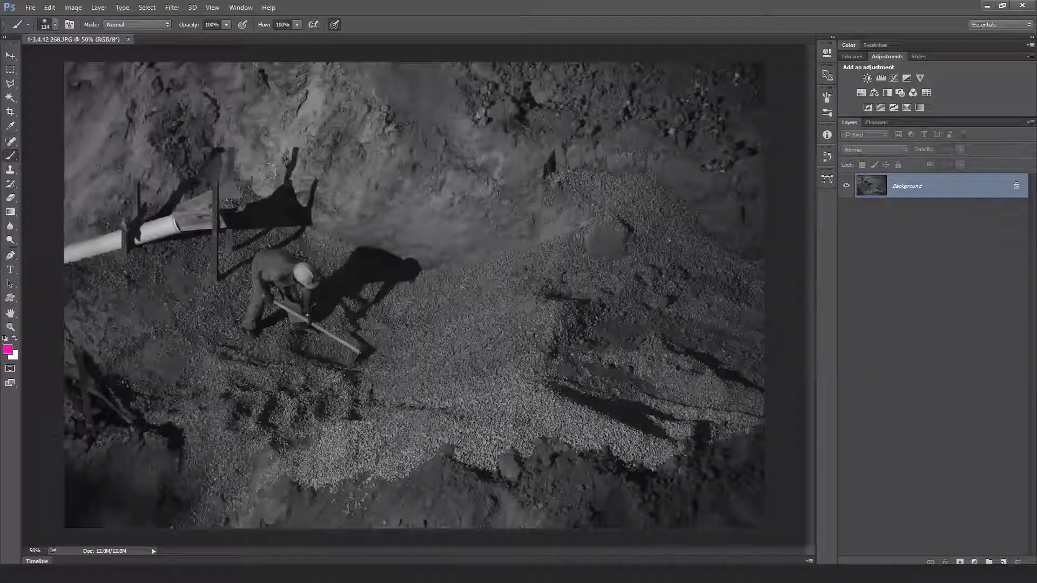
- Show the Histogram panel as a floating panel in Expanded View
{"action": "left_click", "coordinate": [240, 7]}
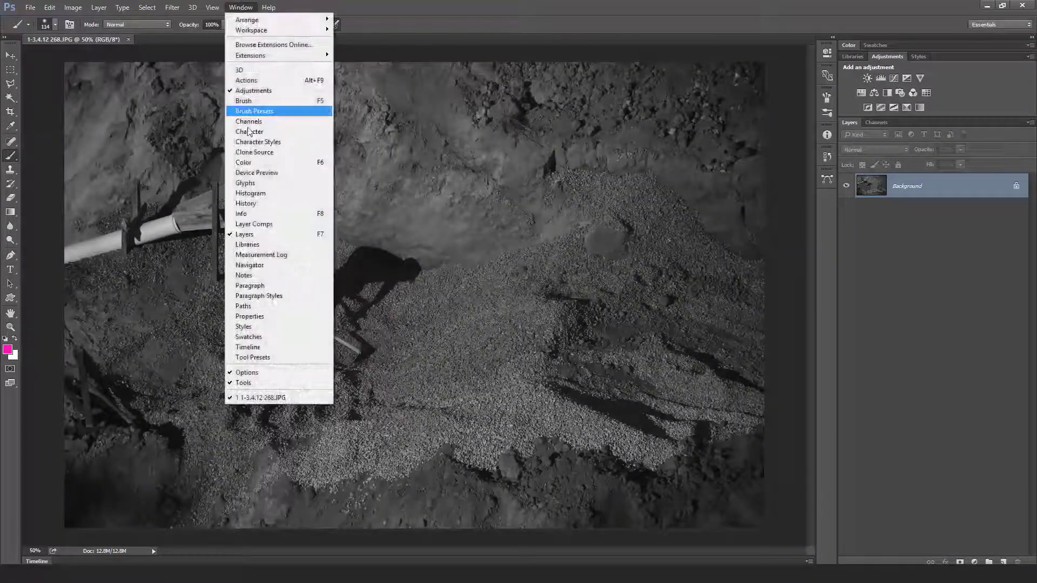
{"action": "left_click", "coordinate": [262, 194]}
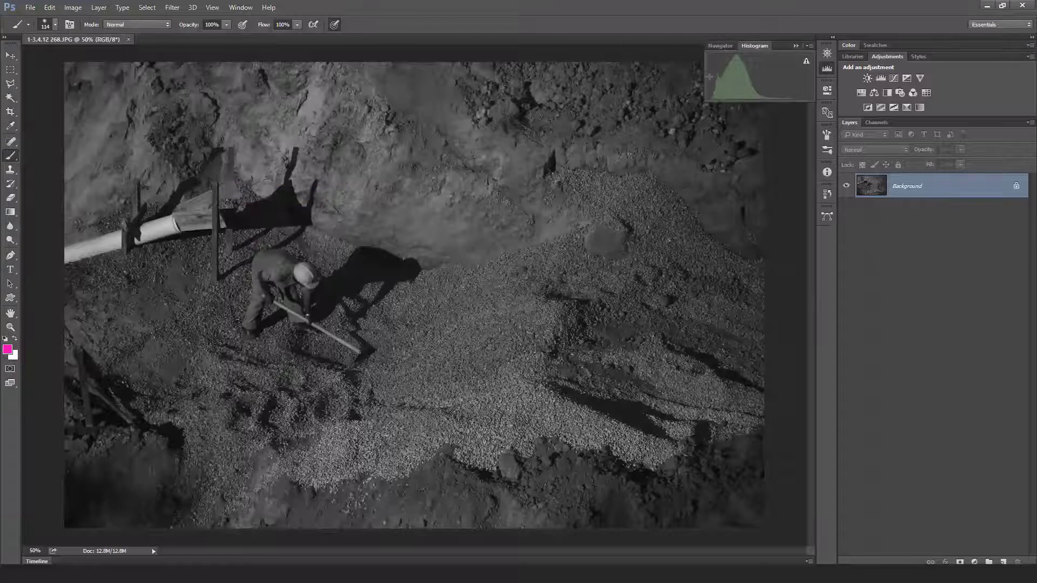
{"action": "left_click_drag", "start_coordinate": [751, 47], "coordinate": [59, 75]}
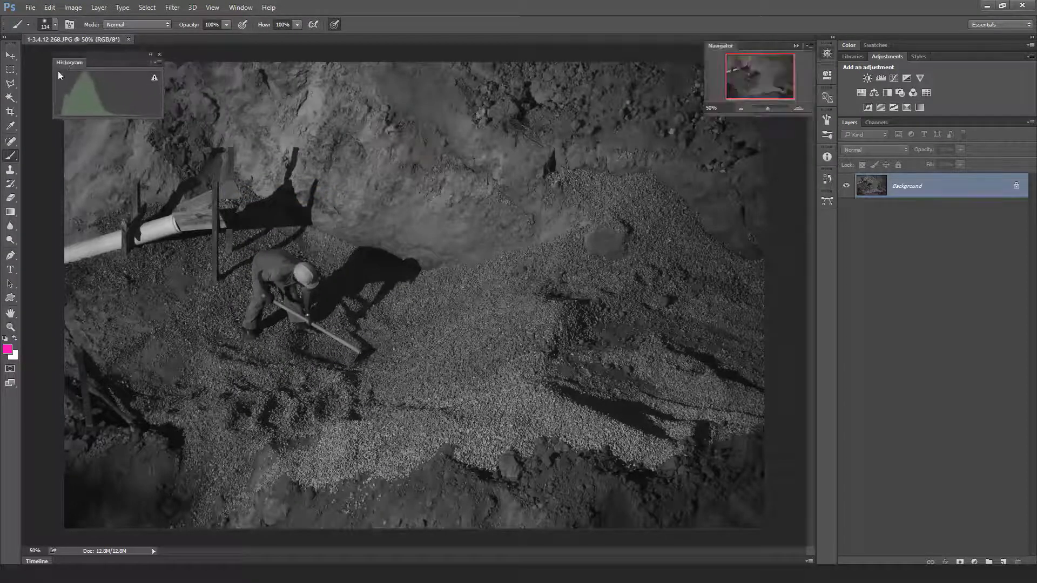
{"action": "left_click", "coordinate": [825, 54]}
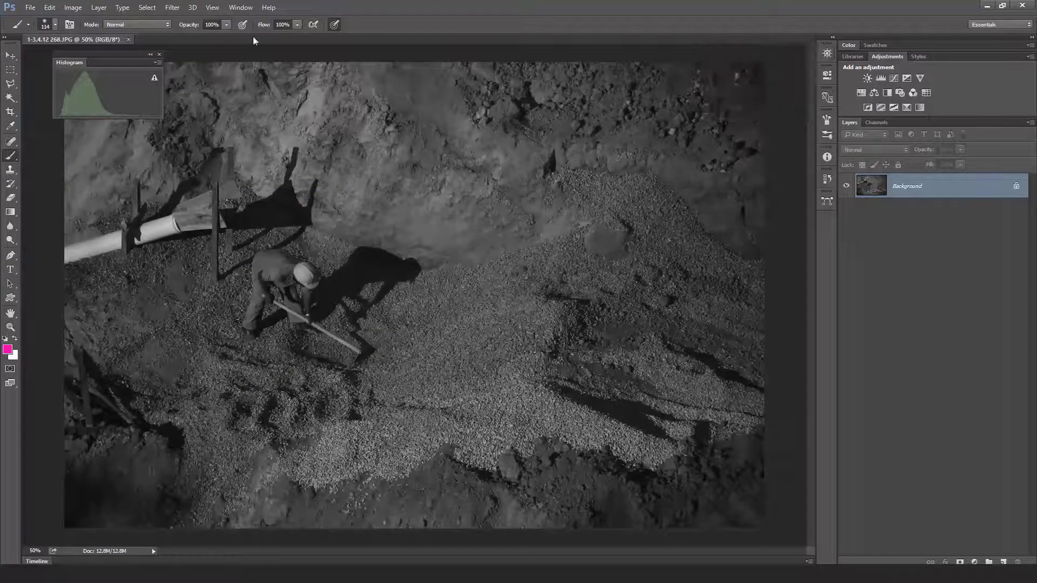
{"action": "left_click", "coordinate": [158, 62]}
{"action": "left_click", "coordinate": [195, 91]}
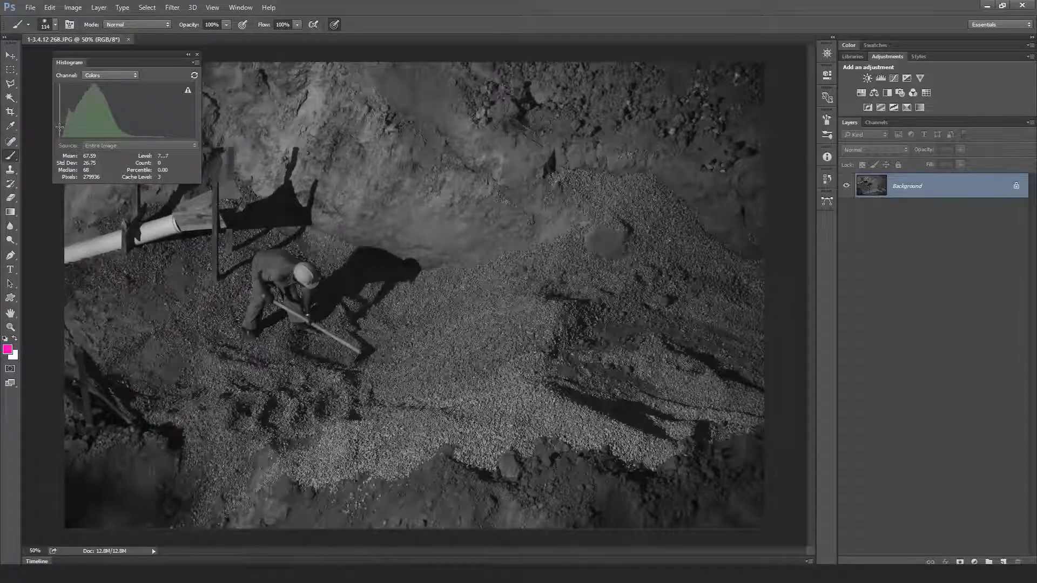
- Drag across the histogram to read statistics for the dark and bright tonal ranges
{"action": "mouse_move", "coordinate": [60, 128]}
{"action": "left_mouse_down"}
{"action": "mouse_move", "coordinate": [84, 110]}
{"action": "mouse_move", "coordinate": [158, 129]}
{"action": "left_mouse_up"}
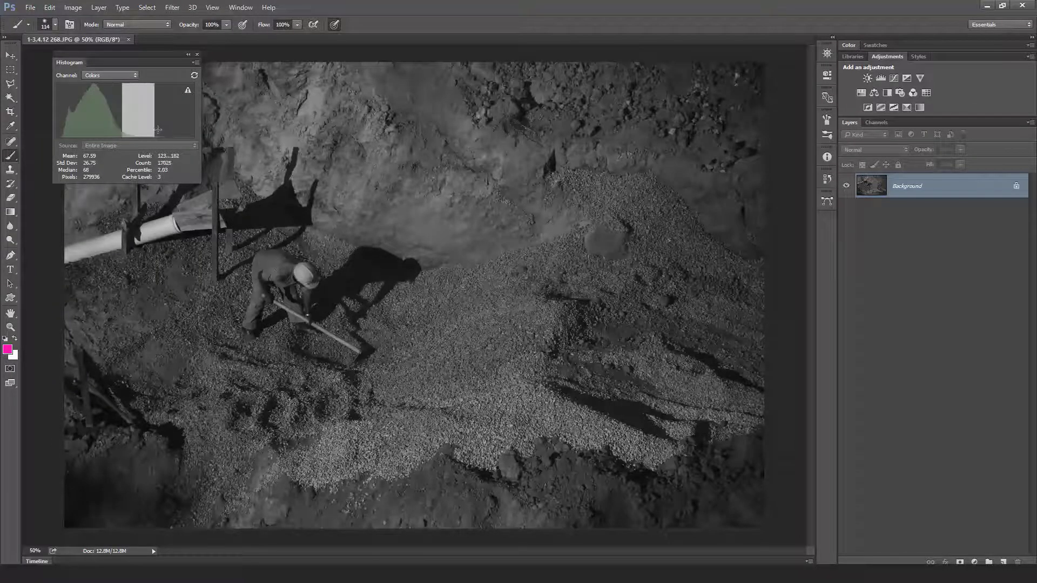
{"action": "left_click_drag", "start_coordinate": [158, 130], "coordinate": [200, 126]}
{"action": "left_click_drag", "start_coordinate": [119, 124], "coordinate": [74, 116]}
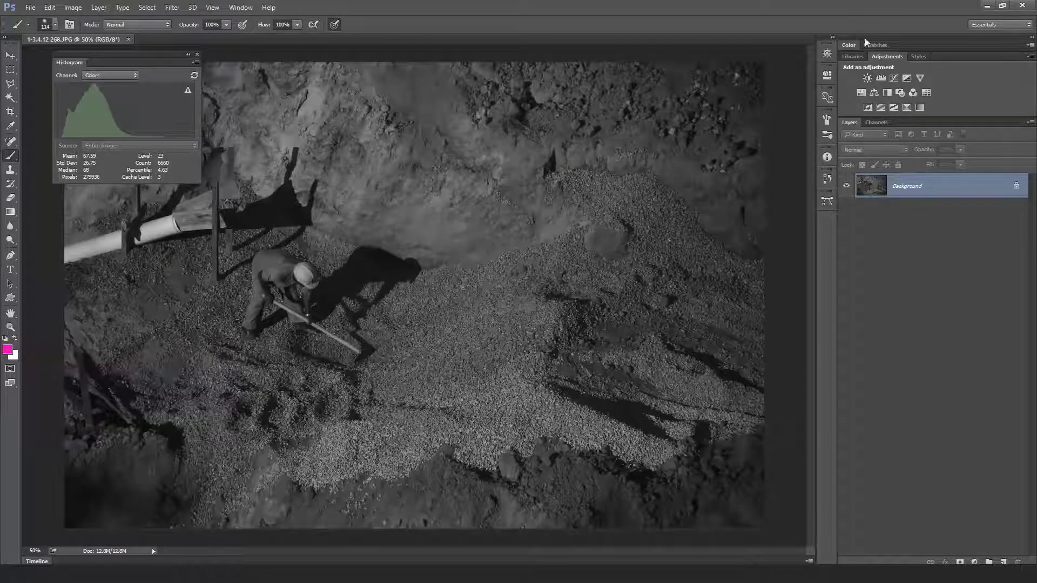
- Add a Curves layer, enlarge its Properties panel, and place an on-image point in a shadow area
{"action": "left_click", "coordinate": [894, 79]}
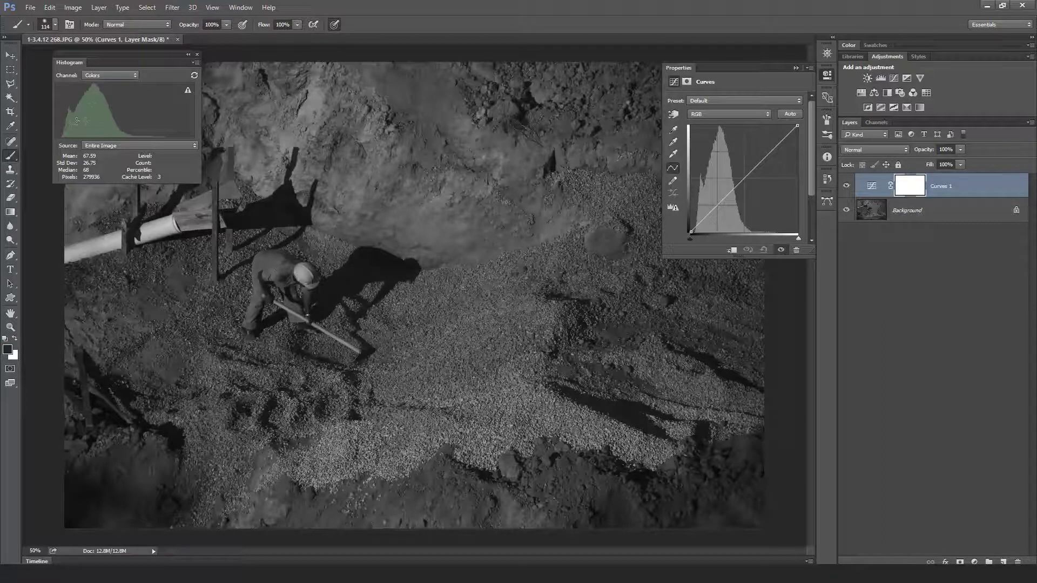
{"action": "left_click_drag", "start_coordinate": [76, 121], "coordinate": [171, 121]}
{"action": "left_click", "coordinate": [673, 114]}
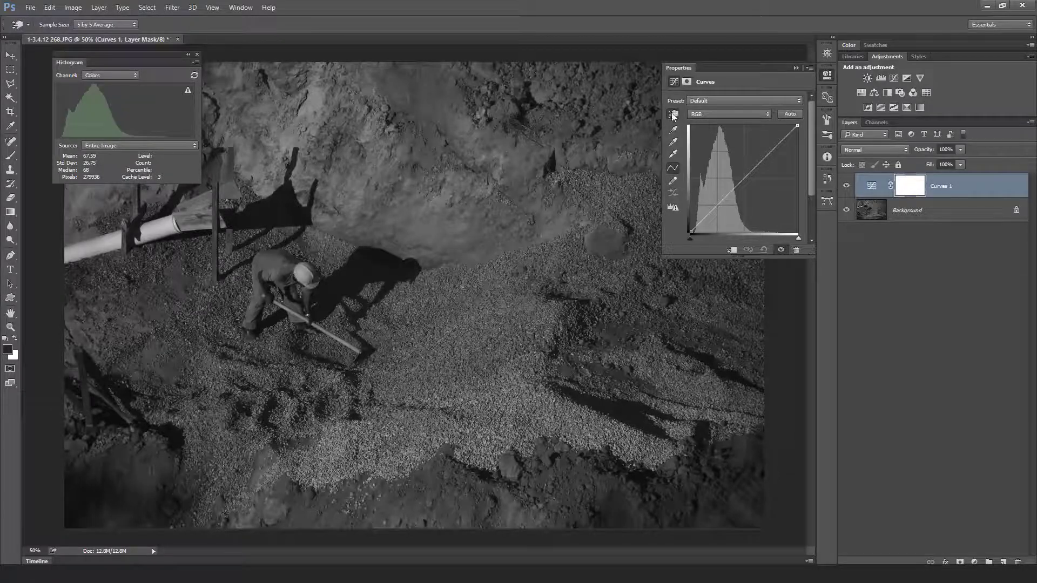
{"action": "mouse_move", "coordinate": [723, 259]}
{"action": "left_mouse_down"}
{"action": "mouse_move", "coordinate": [723, 303]}
{"action": "mouse_move", "coordinate": [607, 334]}
{"action": "left_mouse_up"}
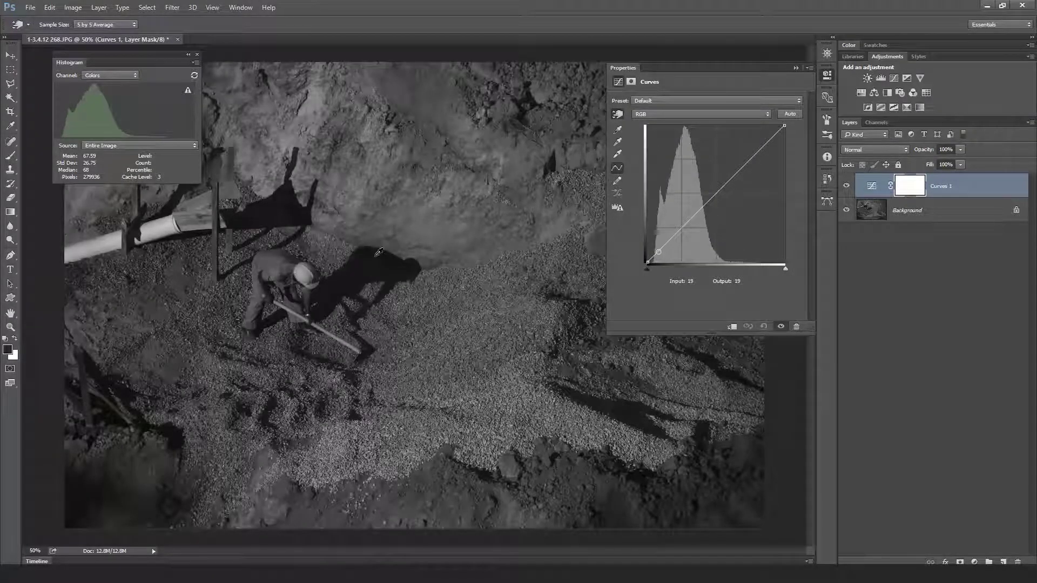
{"action": "left_click", "coordinate": [376, 254]}
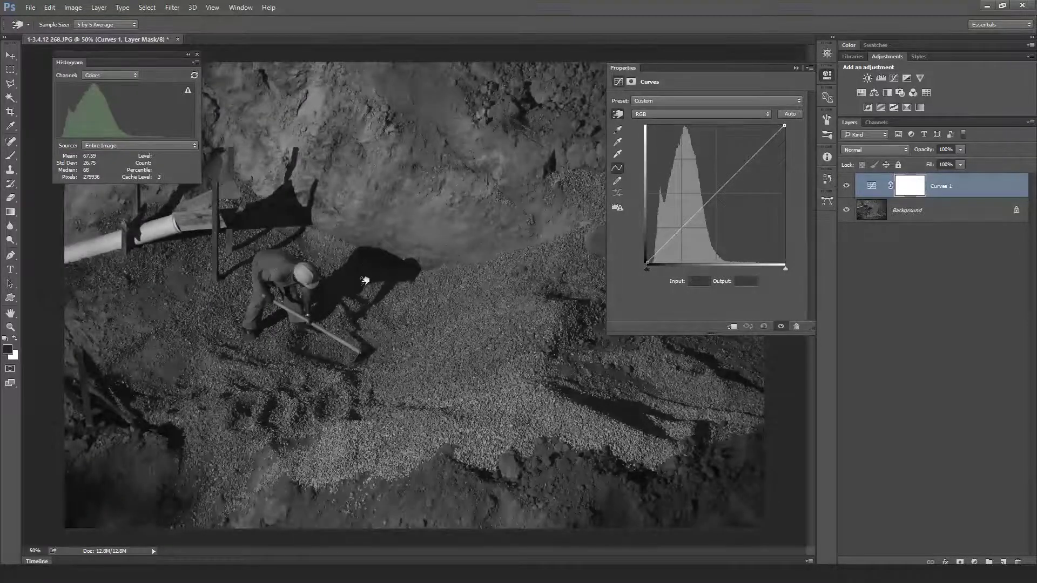
- Drag the shadow, midtone and highlight curve points into an S-shaped contrast curve
{"action": "mouse_move", "coordinate": [366, 279]}
{"action": "left_mouse_down"}
{"action": "mouse_move", "coordinate": [369, 258]}
{"action": "mouse_move", "coordinate": [376, 282]}
{"action": "left_mouse_up"}
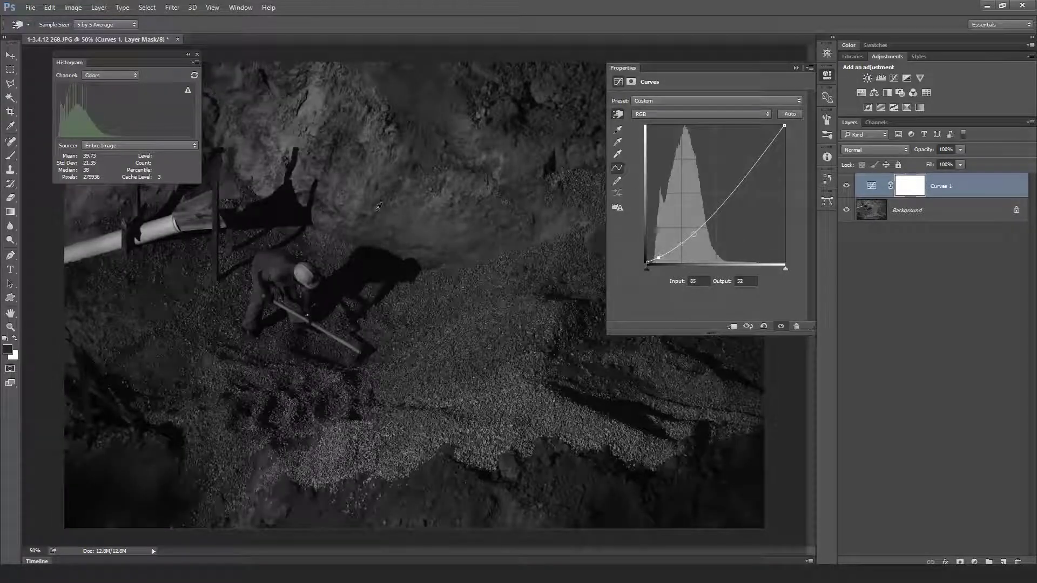
{"action": "left_click_drag", "start_coordinate": [284, 262], "coordinate": [275, 222]}
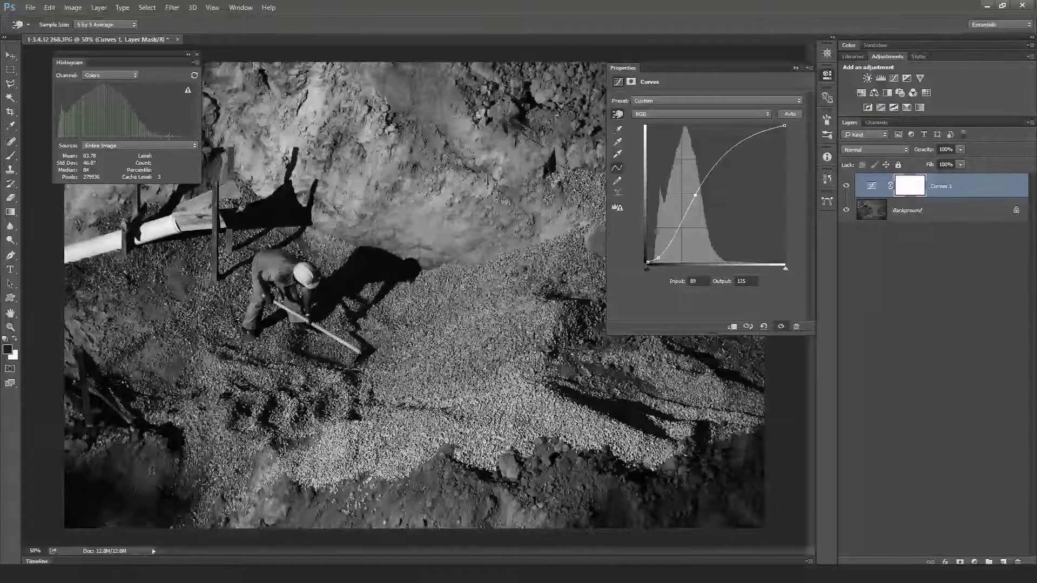
{"action": "left_click_drag", "start_coordinate": [740, 141], "coordinate": [727, 143]}
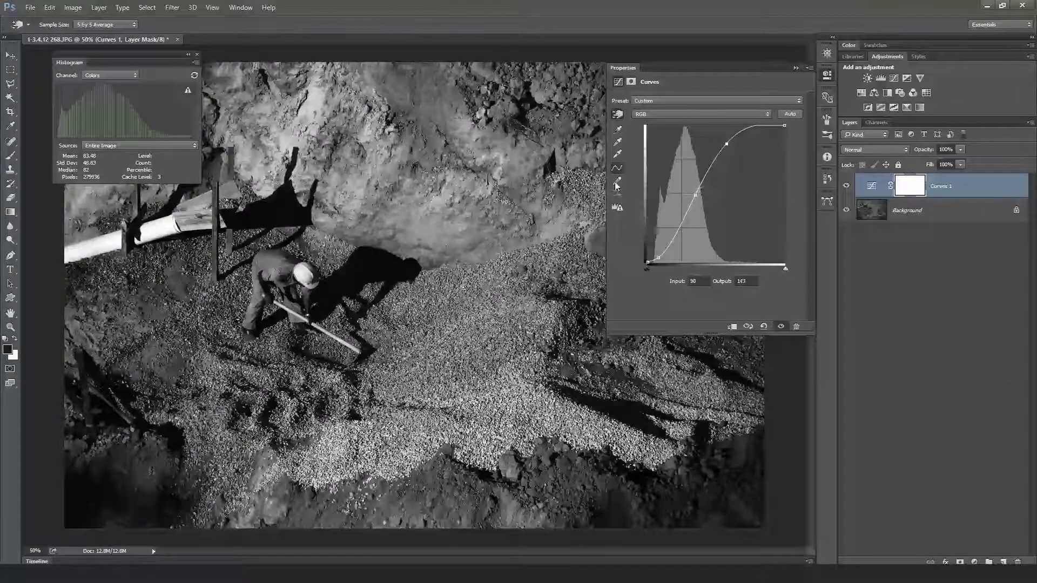
{"action": "mouse_move", "coordinate": [708, 174]}
{"action": "left_mouse_down"}
{"action": "mouse_move", "coordinate": [708, 144]}
{"action": "mouse_move", "coordinate": [707, 162]}
{"action": "mouse_move", "coordinate": [729, 138]}
{"action": "left_mouse_up"}
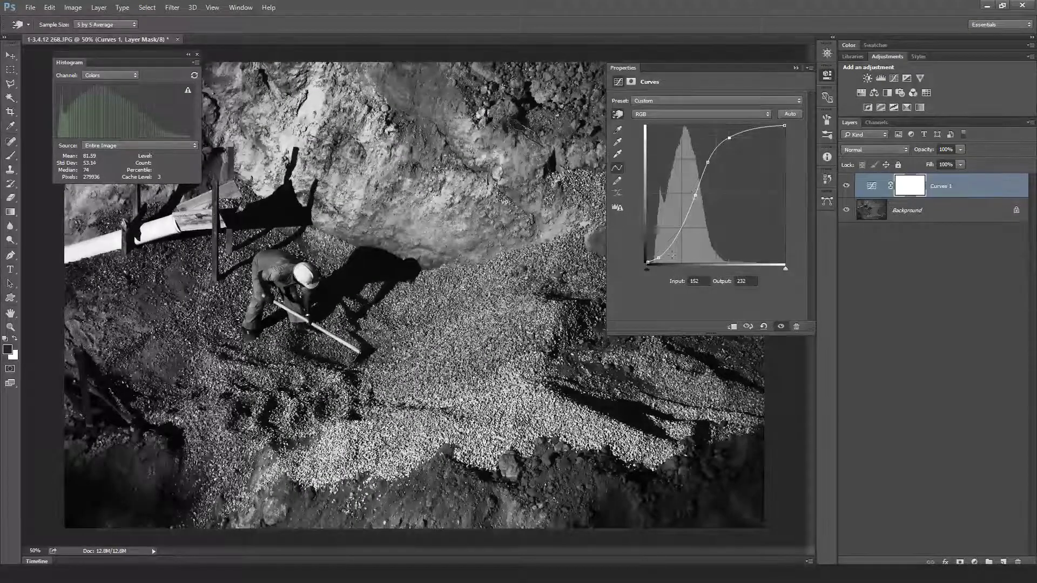
{"action": "left_click_drag", "start_coordinate": [708, 162], "coordinate": [730, 138]}
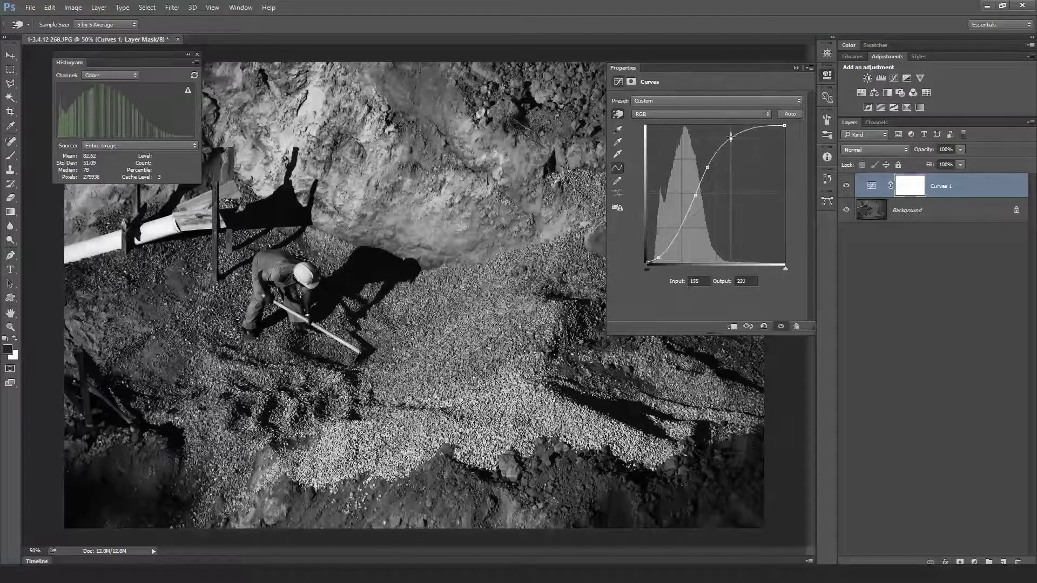
{"action": "left_click_drag", "start_coordinate": [657, 258], "coordinate": [660, 250]}
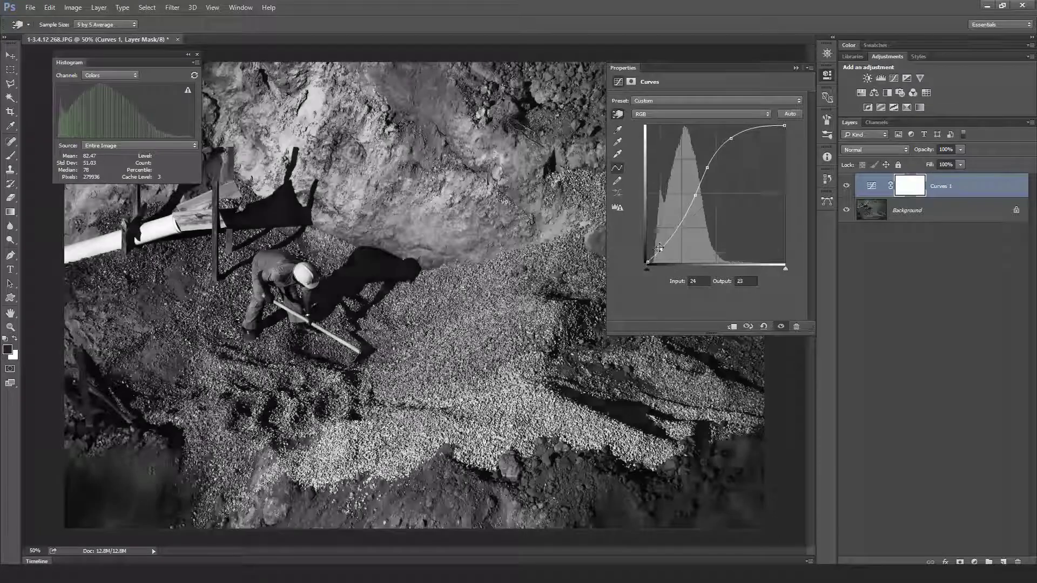
- Toggle the Curves layer on and off to compare, then close Properties and deselect the layer
{"action": "left_click", "coordinate": [781, 327]}
{"action": "left_click", "coordinate": [781, 327]}
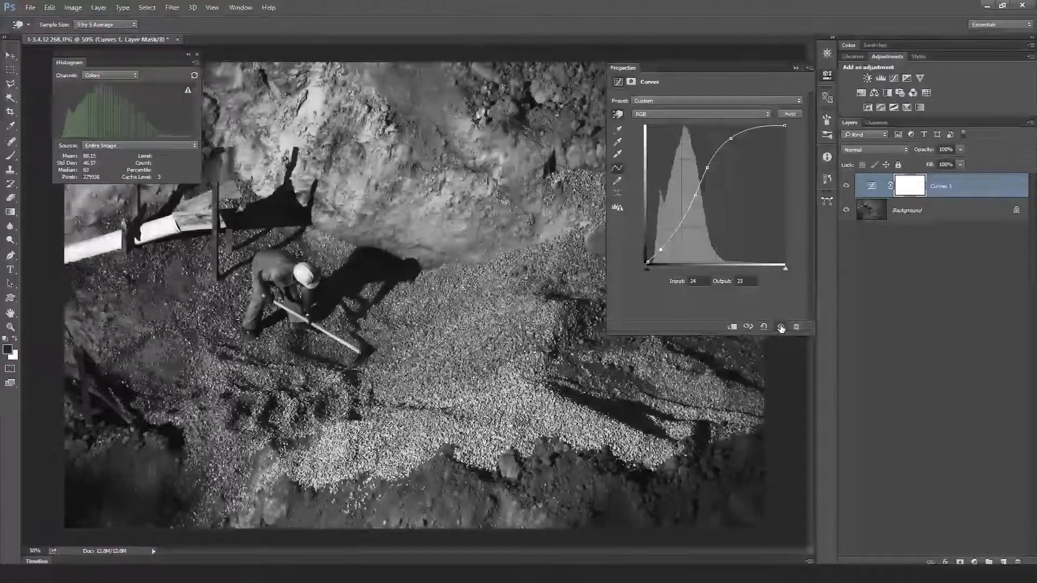
{"action": "left_click", "coordinate": [781, 327]}
{"action": "left_click", "coordinate": [781, 327]}
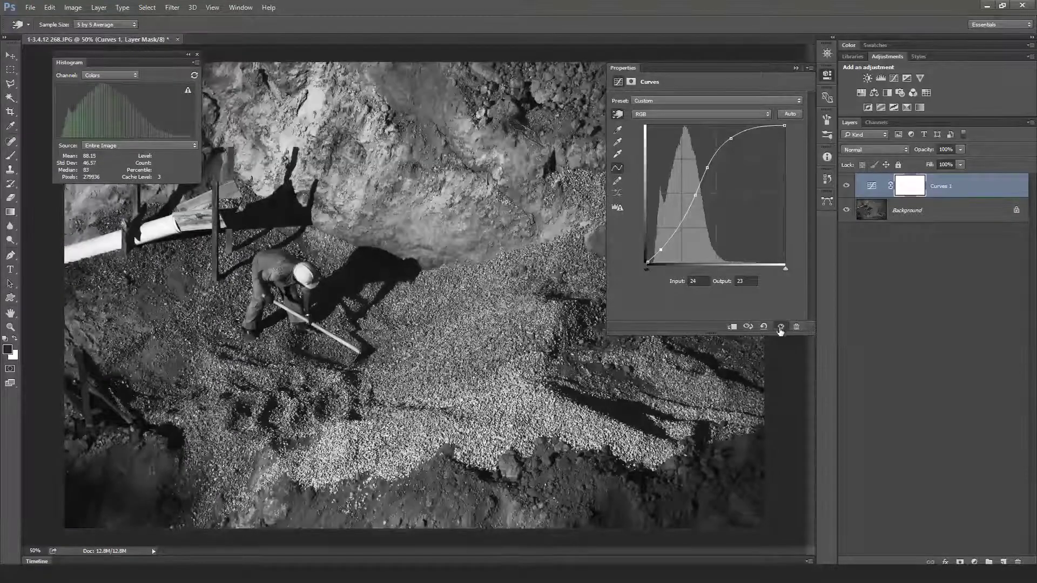
{"action": "left_click", "coordinate": [781, 327]}
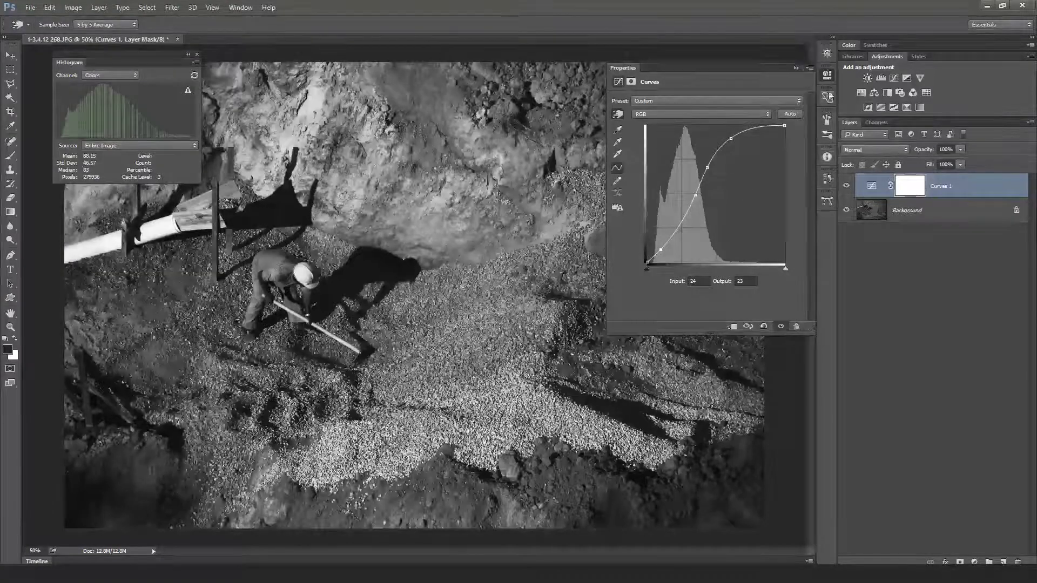
{"action": "left_click", "coordinate": [827, 75]}
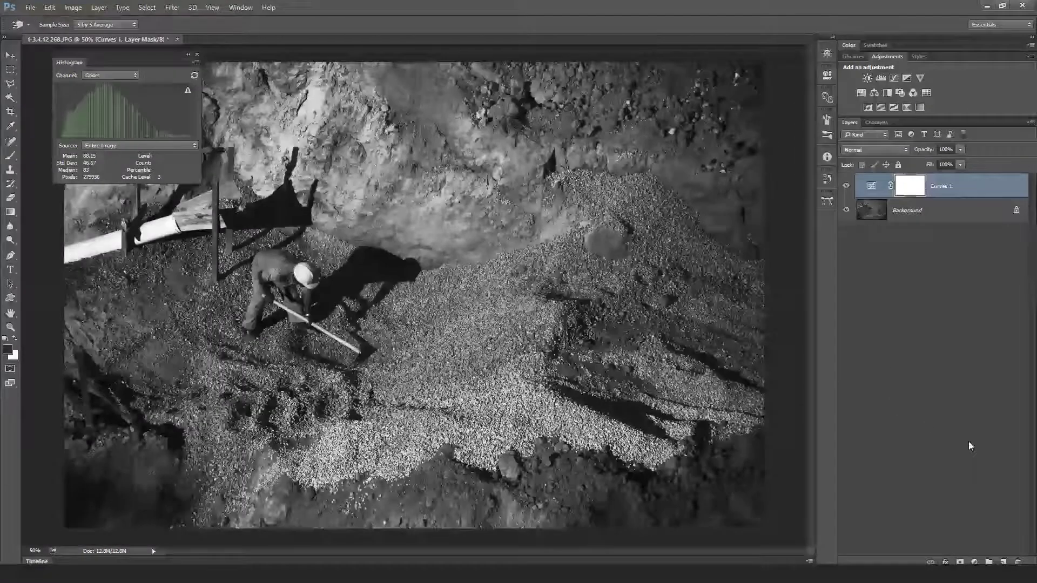
{"action": "left_click", "coordinate": [1008, 549]}
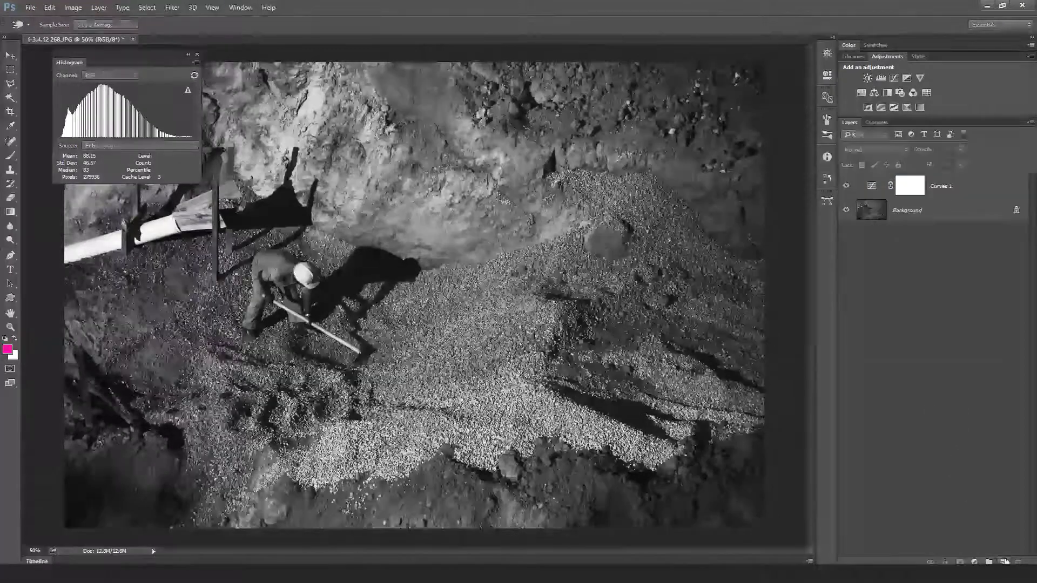
- Create a new 50% gray layer in Overlay blend mode
{"action": "key", "text": "ctrl+shift+n"}
{"action": "left_click", "coordinate": [341, 187]}
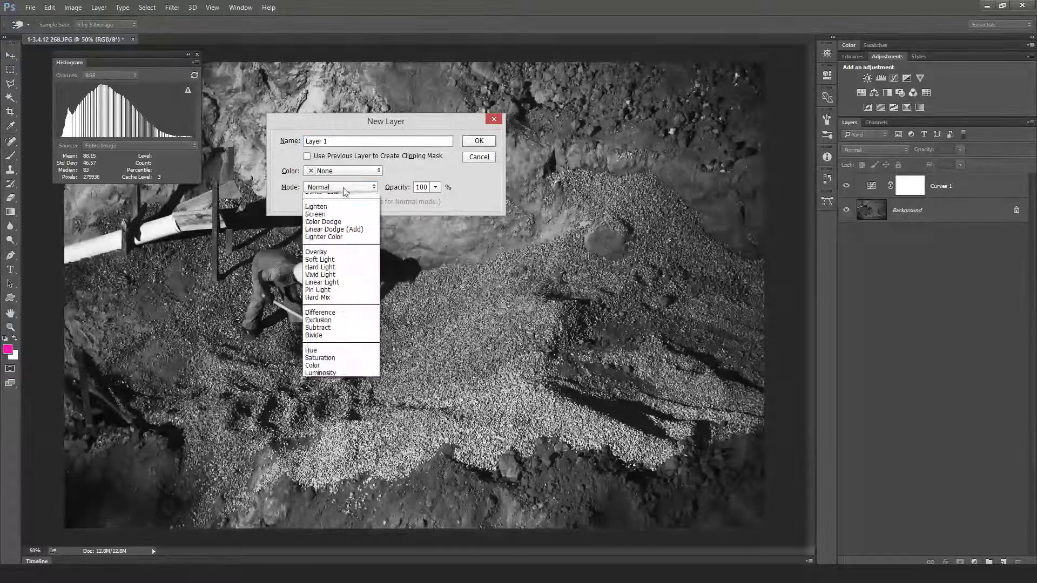
{"action": "left_click", "coordinate": [335, 311]}
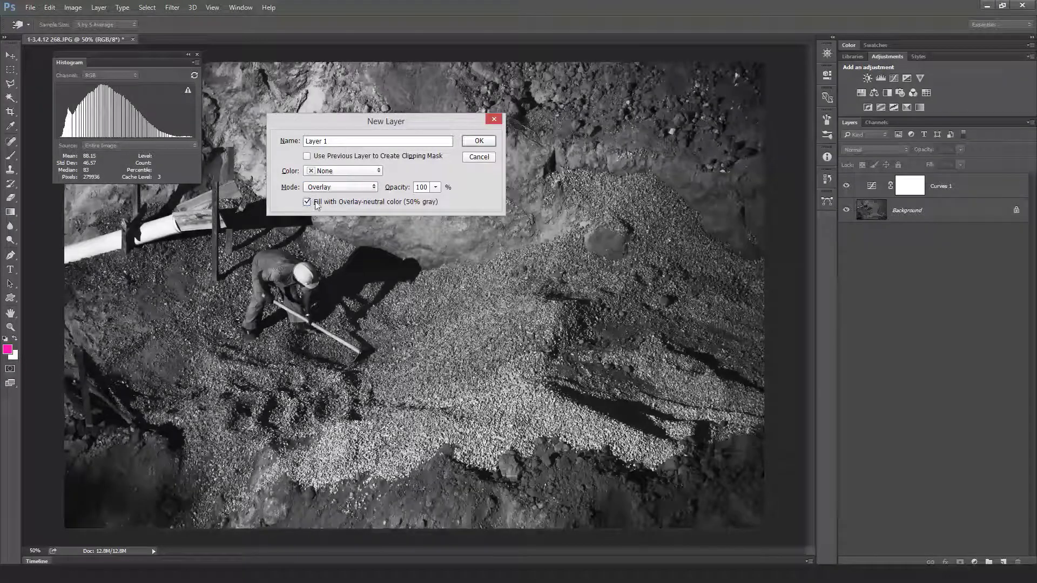
{"action": "left_click", "coordinate": [478, 141]}
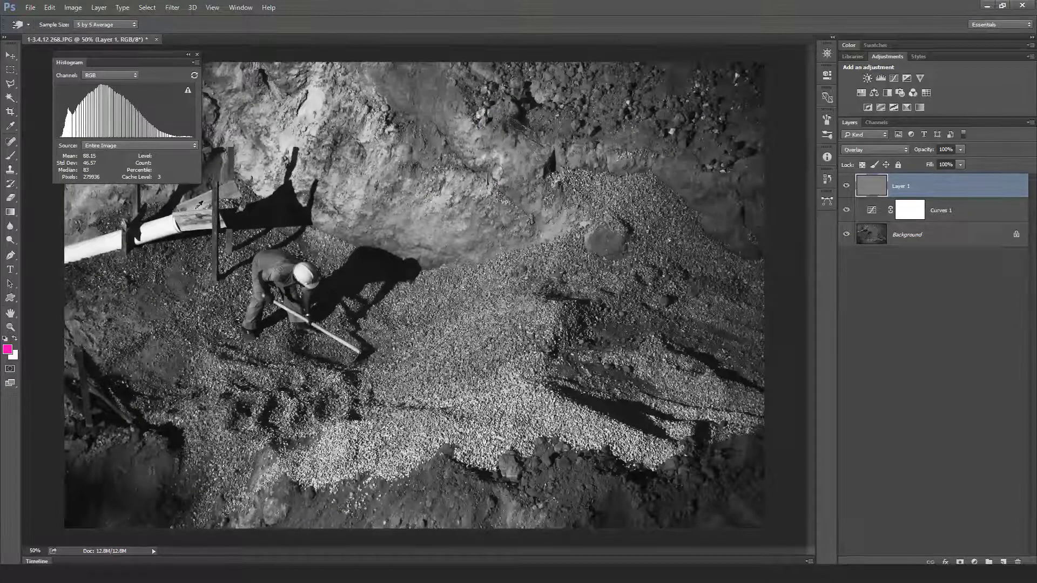
- Burn around the worker with the Burn tool, resizing the brush to about 70
{"action": "left_click", "coordinate": [12, 243]}
{"action": "left_click", "coordinate": [48, 249]}
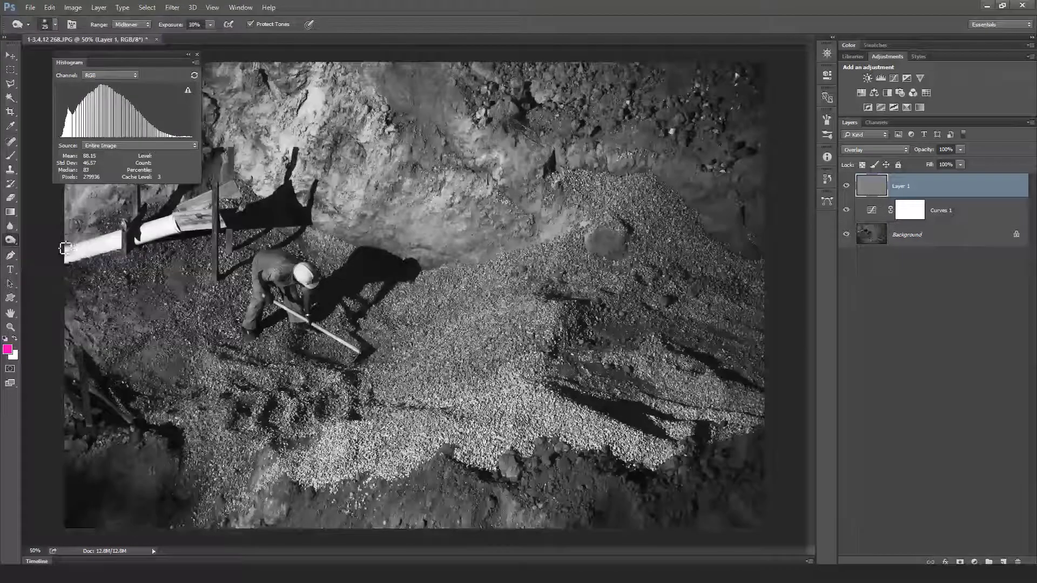
{"action": "key", "text": "bracketright"}
{"action": "left_click_drag", "start_coordinate": [353, 293], "coordinate": [340, 271]}
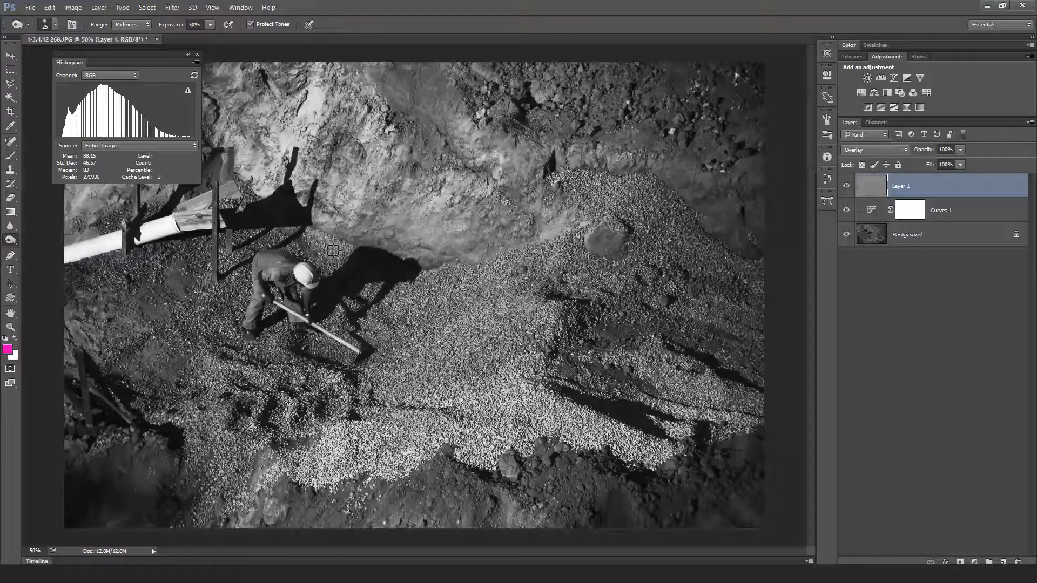
{"action": "key", "text": "bracketright"}
{"action": "key", "text": "bracketright"}
{"action": "key", "text": "bracketright"}
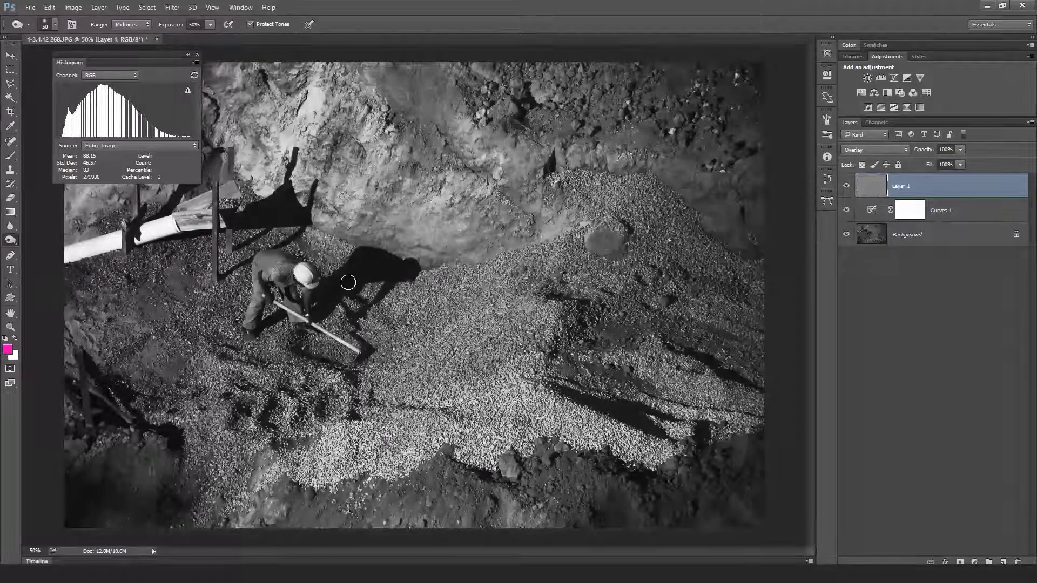
{"action": "key", "text": "bracketright"}
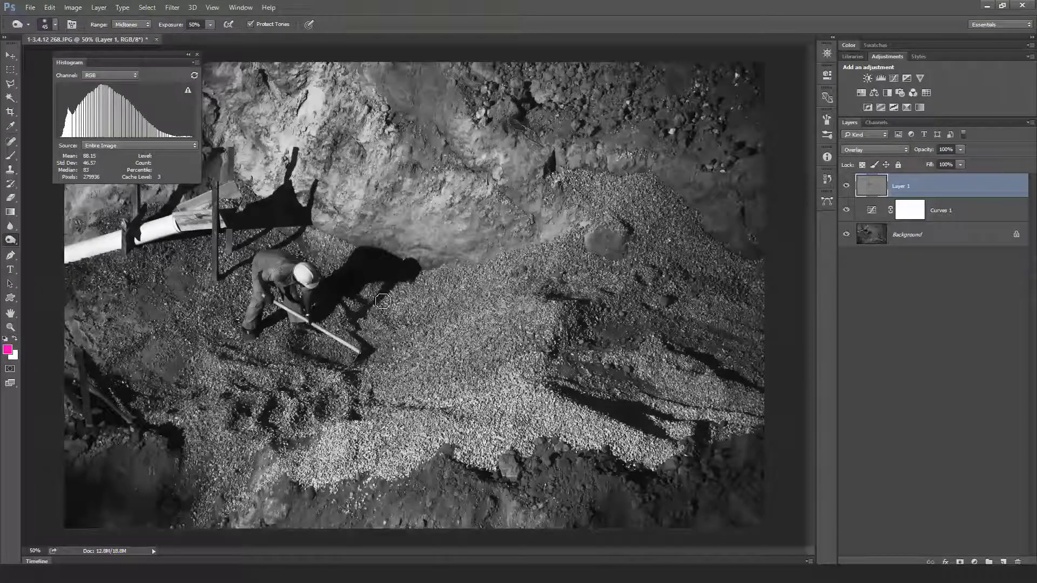
{"action": "key", "text": "bracketleft"}
{"action": "key", "text": "bracketleft"}
{"action": "key", "text": "bracketleft"}
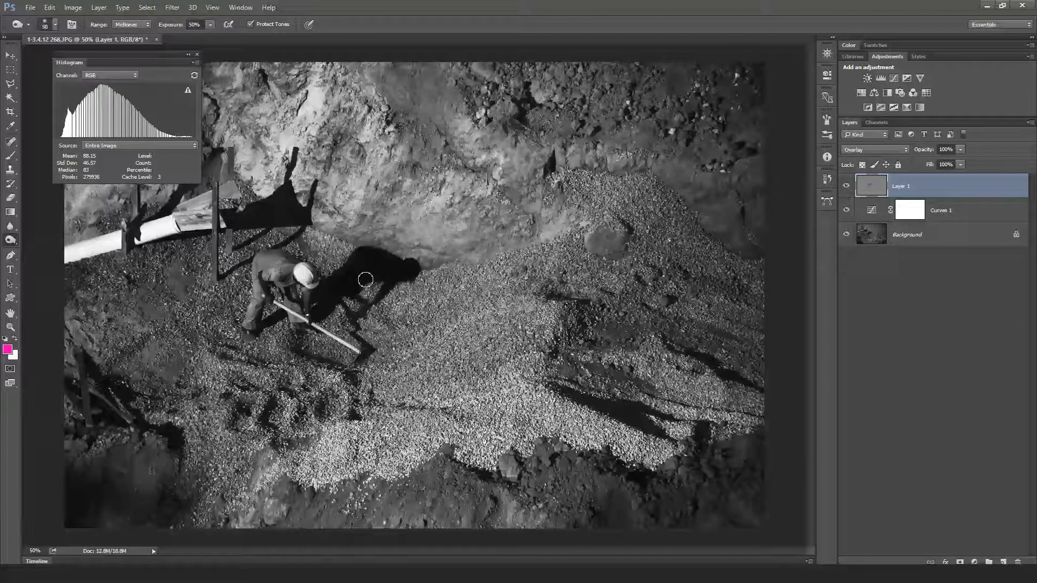
{"action": "key", "text": "bracketright"}
{"action": "key", "text": "bracketright"}
{"action": "key", "text": "bracketright"}
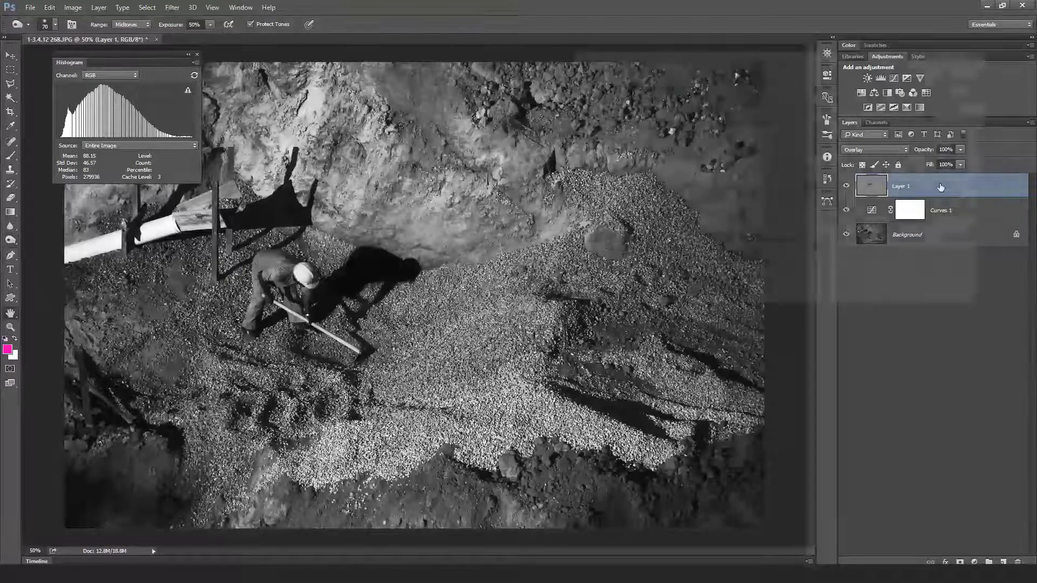
- Split Layer 1's Underlying Layer black slider to 43/99 in Blending Options and apply
{"action": "double_click", "coordinate": [940, 187]}
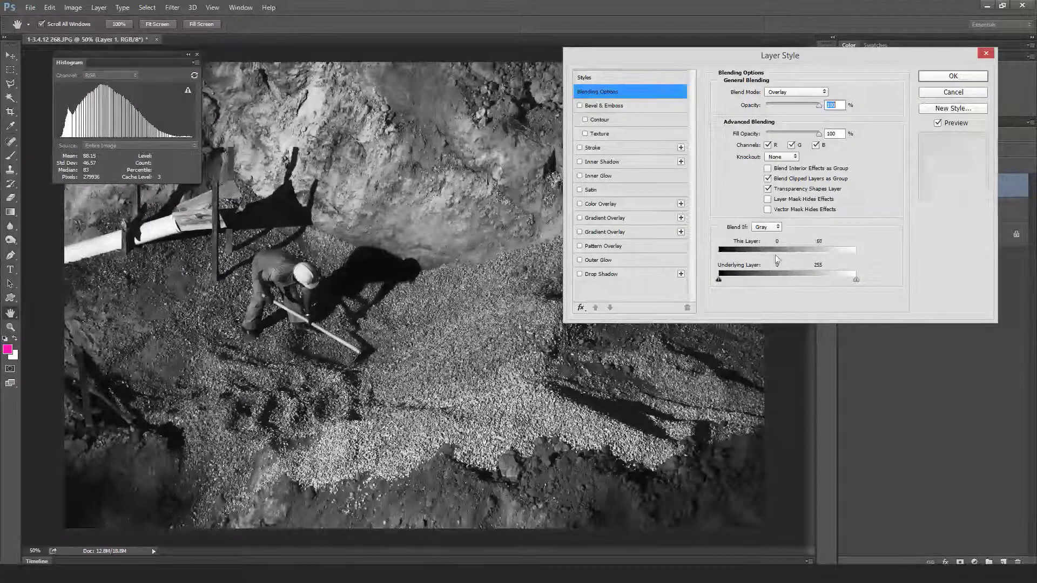
{"action": "left_click_drag", "start_coordinate": [856, 280], "coordinate": [740, 278]}
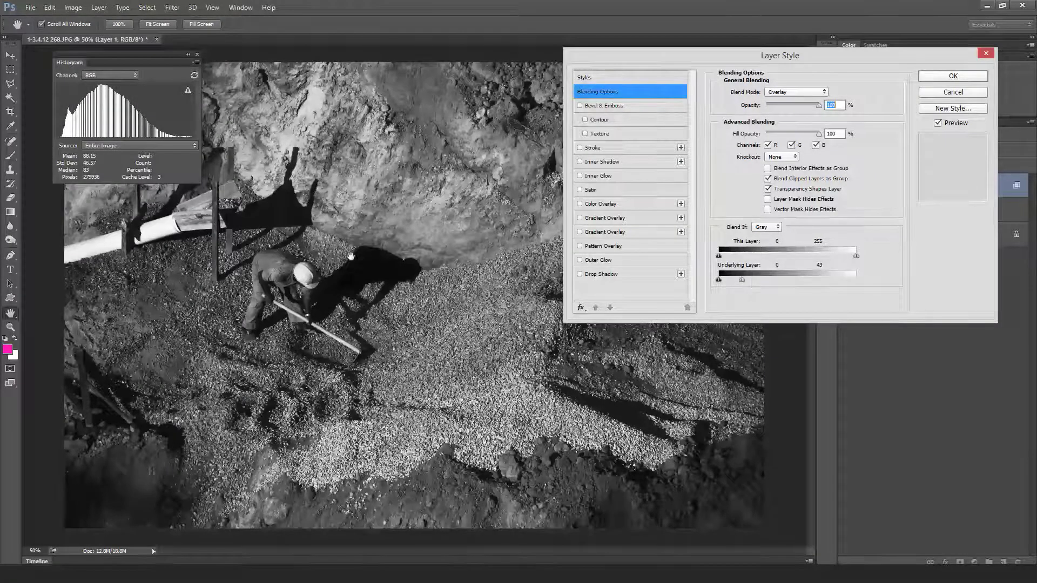
{"action": "left_click_drag", "start_coordinate": [741, 279], "coordinate": [773, 279]}
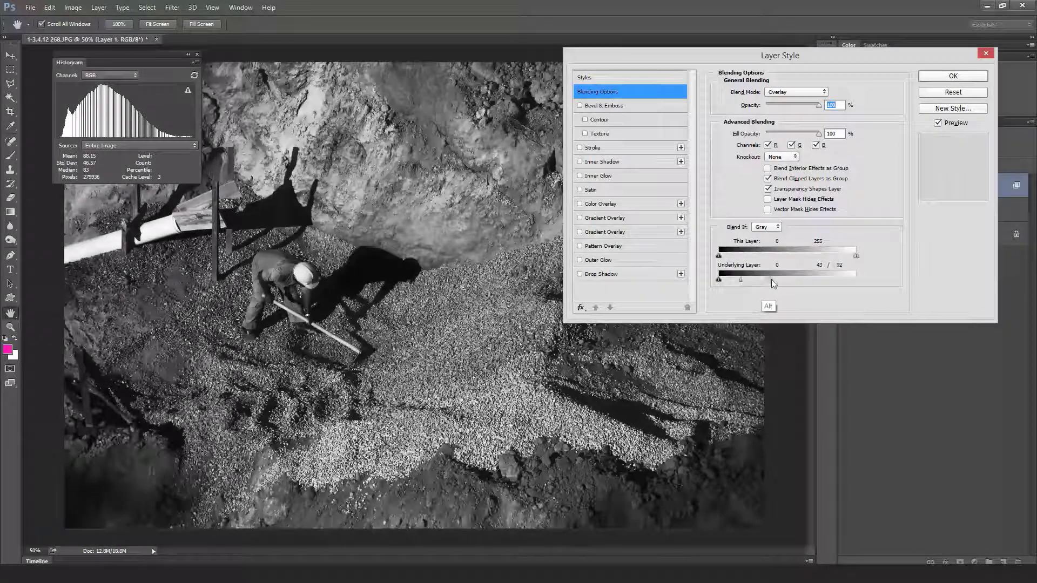
{"action": "left_click", "coordinate": [975, 80]}
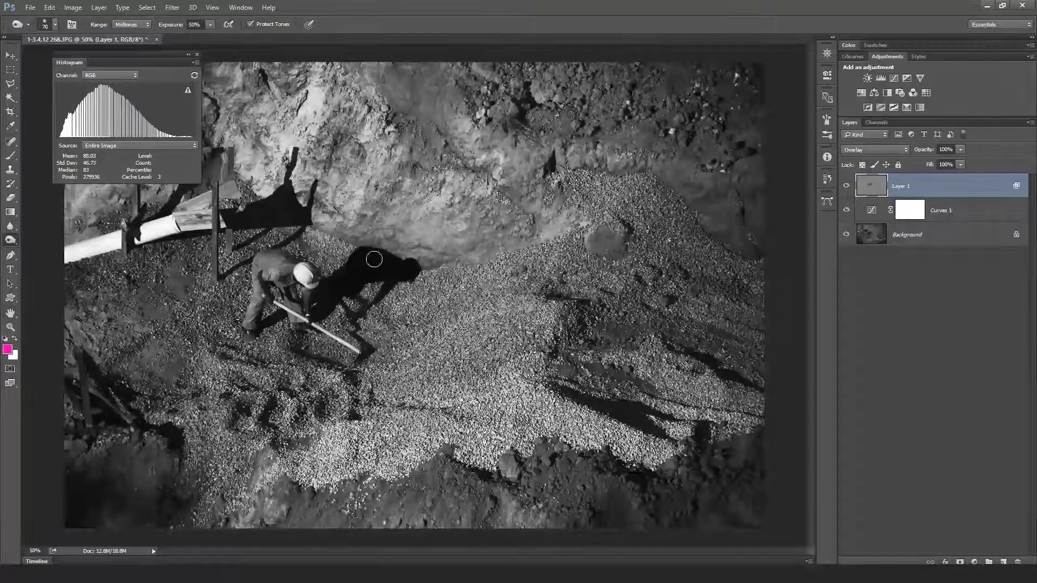
{"action": "left_click", "coordinate": [935, 322]}
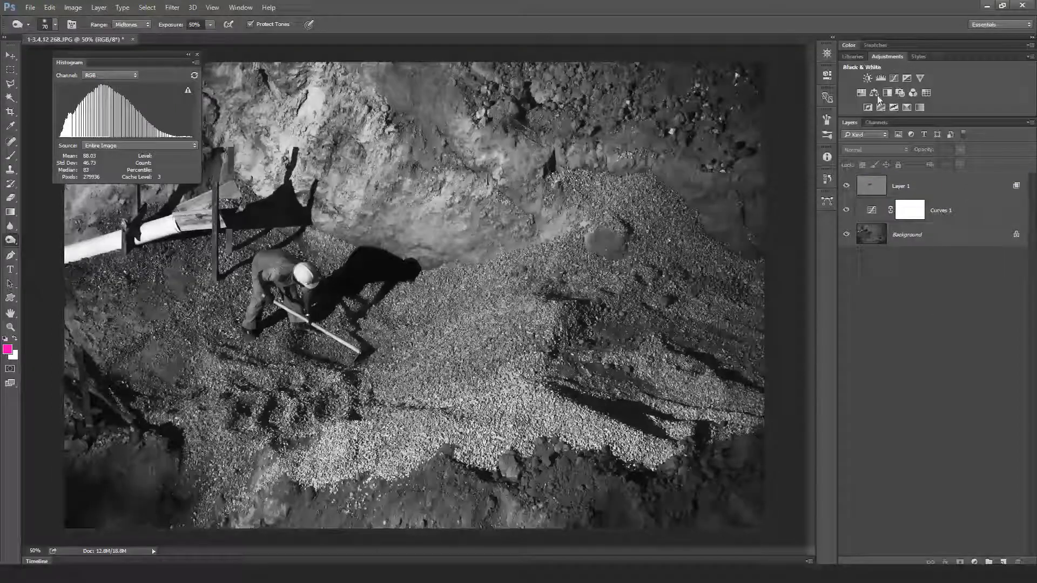
- Add a Gradient Map layer and load the Photographic Toning gradient set
{"action": "left_click", "coordinate": [921, 108]}
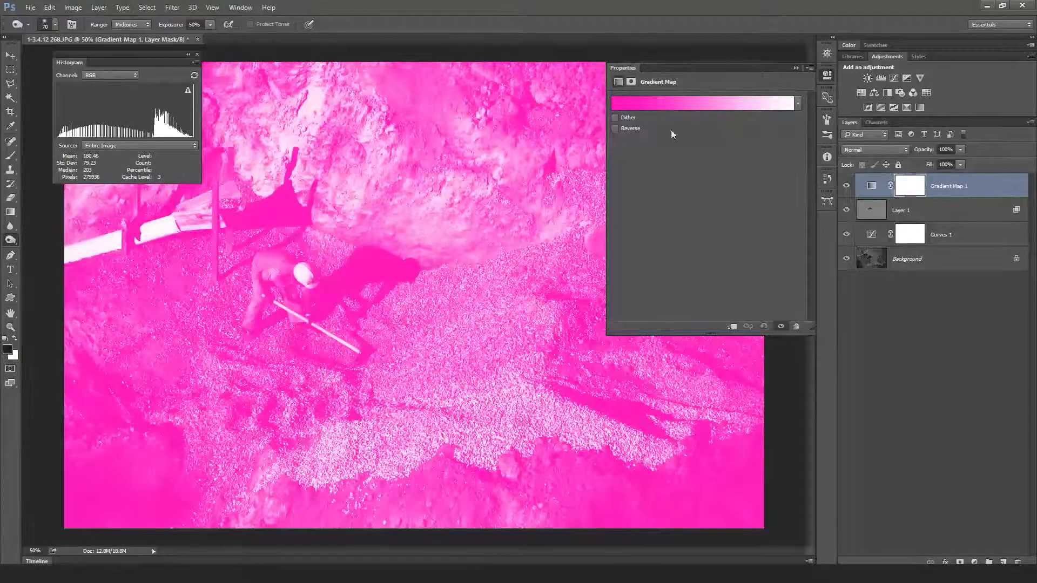
{"action": "left_click", "coordinate": [798, 104]}
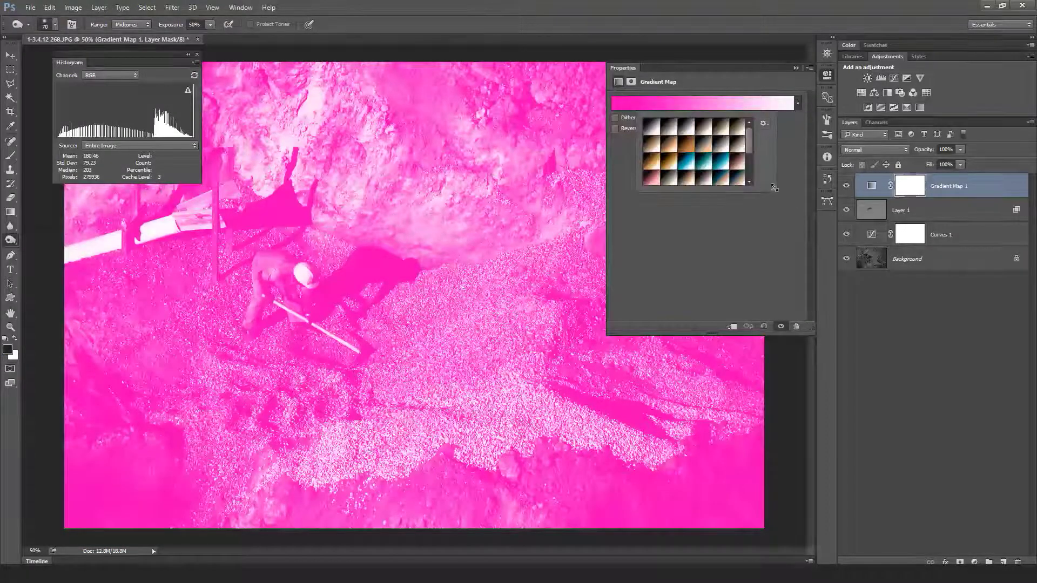
{"action": "left_click_drag", "start_coordinate": [849, 334], "coordinate": [868, 357]}
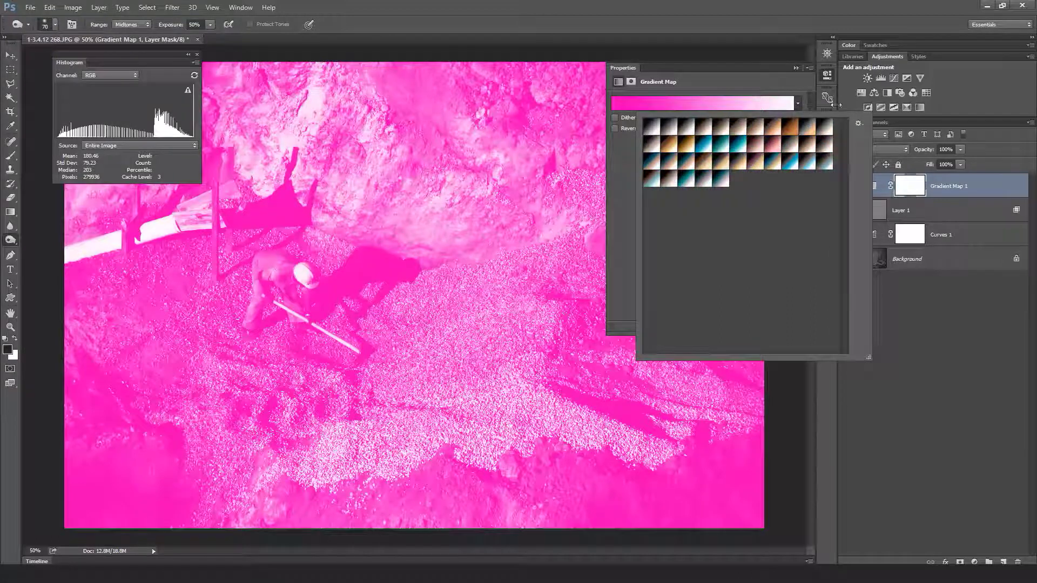
{"action": "left_click", "coordinate": [859, 123]}
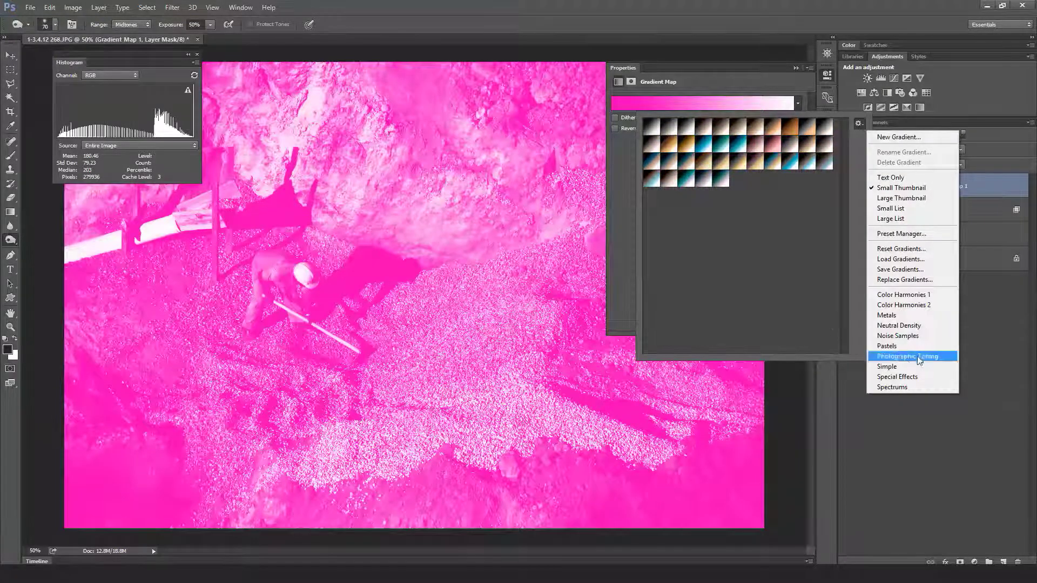
{"action": "left_click", "coordinate": [907, 356]}
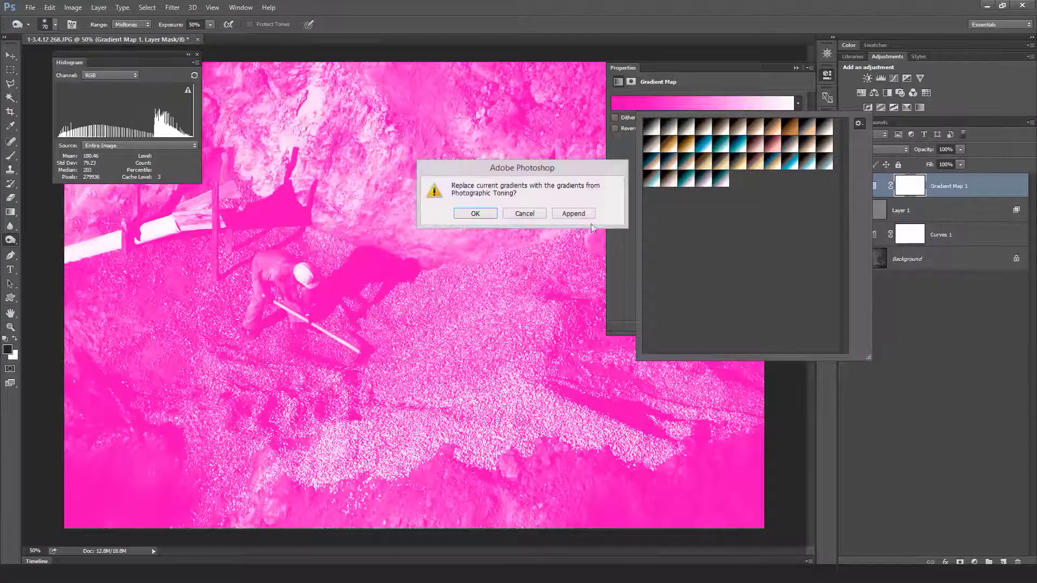
{"action": "left_click", "coordinate": [477, 214]}
- Preview several toning presets and settle on the black-blue-cream preset
{"action": "left_click", "coordinate": [651, 153]}
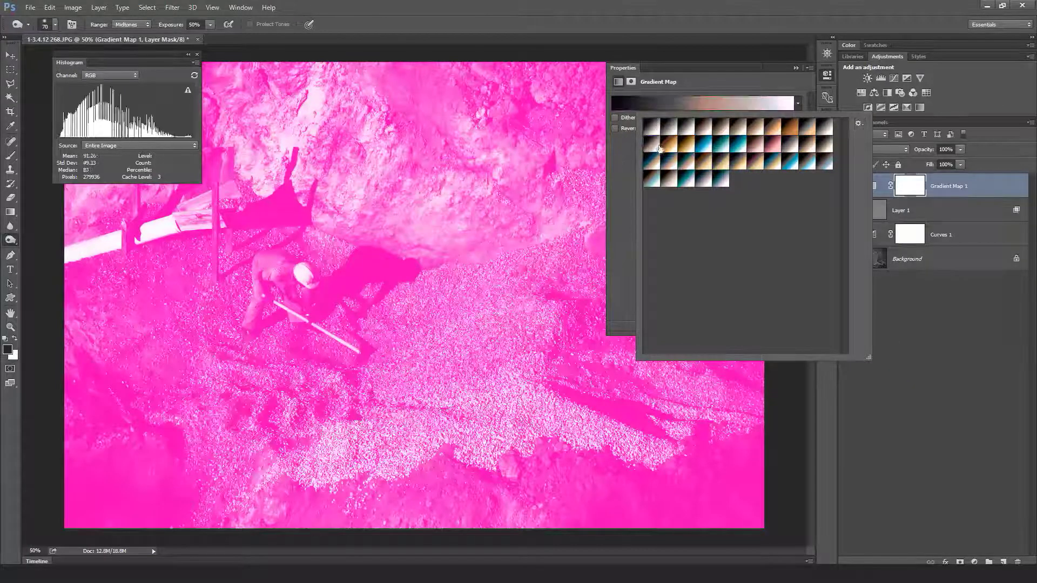
{"action": "left_click", "coordinate": [722, 149]}
{"action": "left_click", "coordinate": [720, 138]}
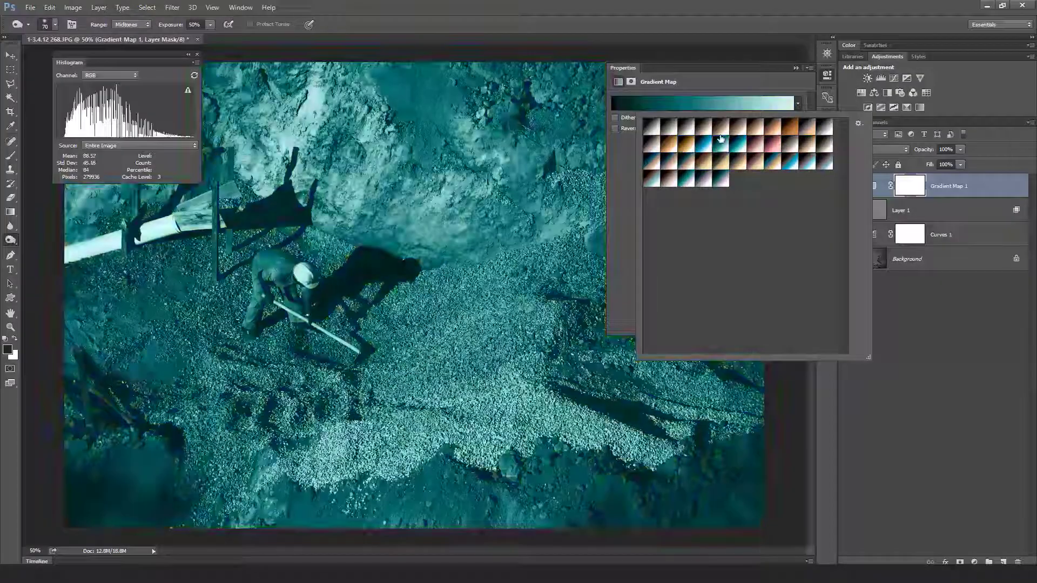
{"action": "left_click", "coordinate": [687, 143]}
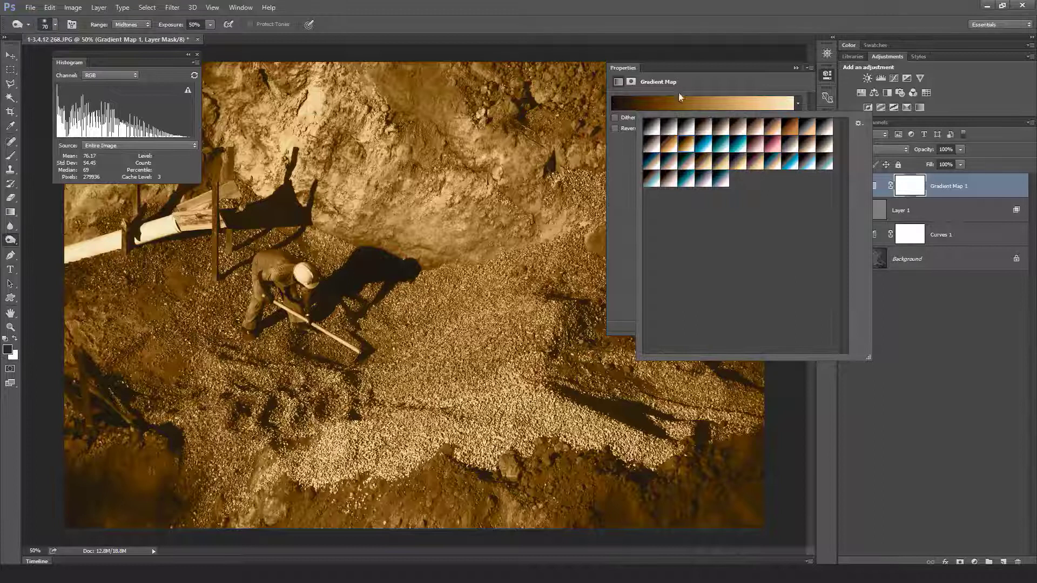
{"action": "left_click", "coordinate": [781, 128]}
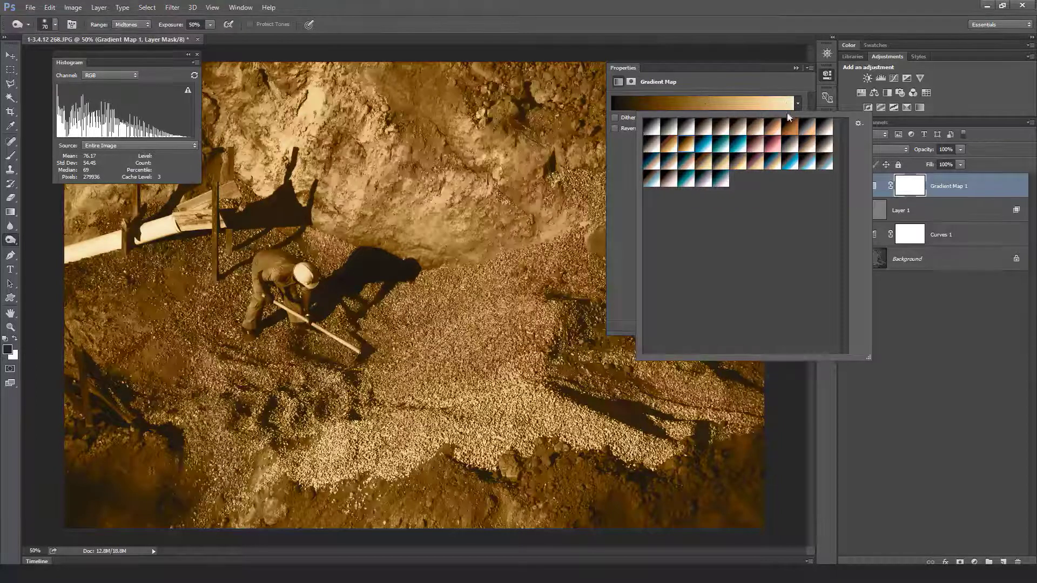
{"action": "left_click", "coordinate": [807, 128]}
{"action": "left_click", "coordinate": [755, 128]}
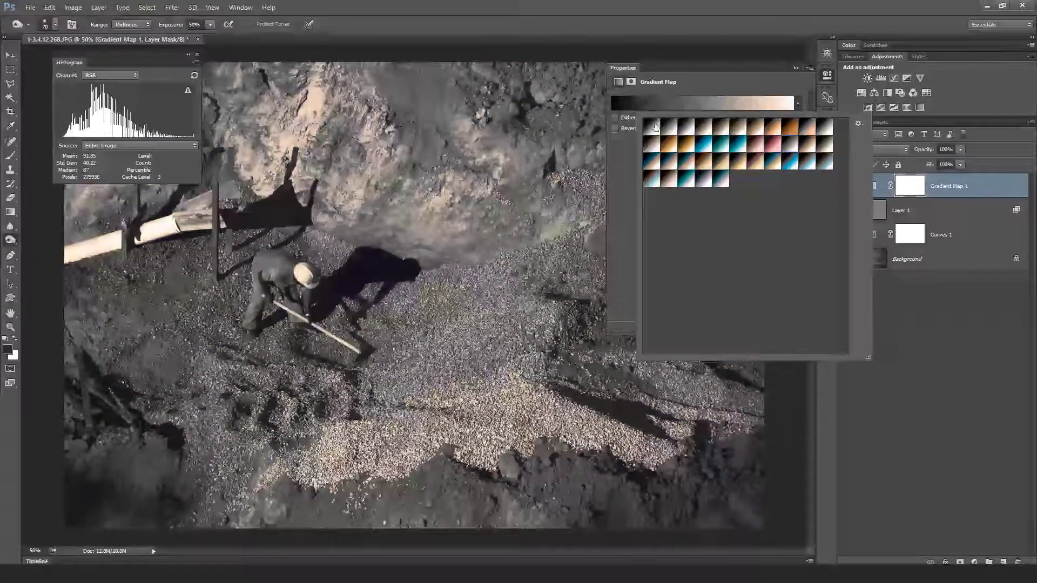
{"action": "left_click", "coordinate": [755, 161]}
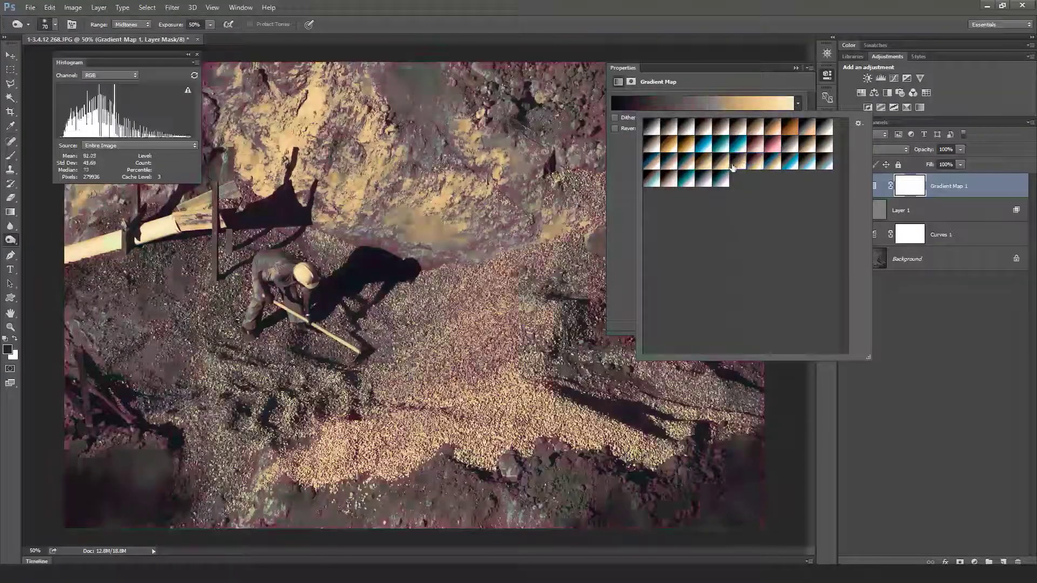
{"action": "left_click", "coordinate": [703, 179]}
{"action": "left_click", "coordinate": [721, 161]}
{"action": "left_click", "coordinate": [755, 161]}
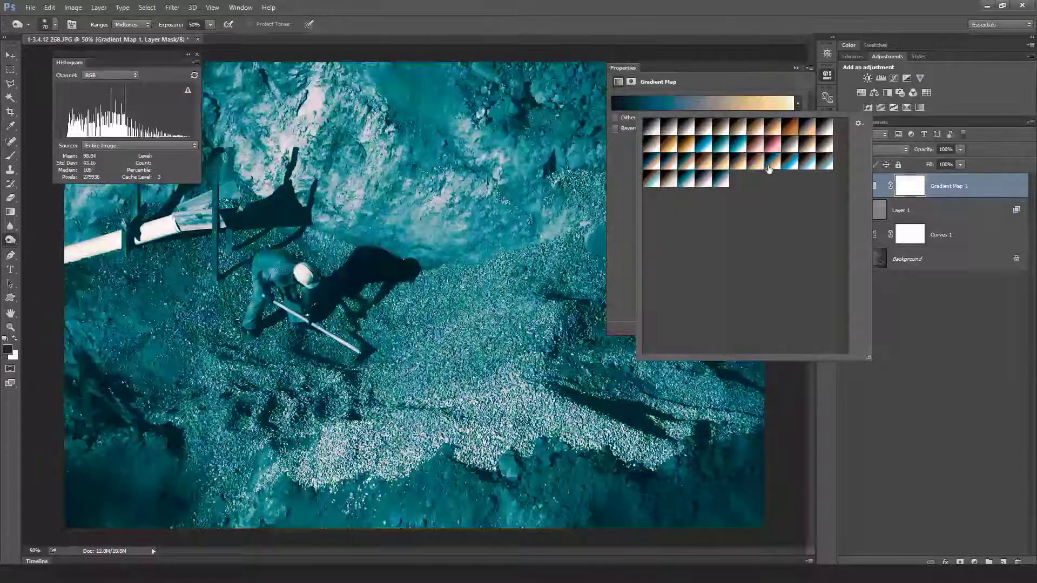
{"action": "left_click", "coordinate": [789, 163]}
{"action": "left_click", "coordinate": [739, 151]}
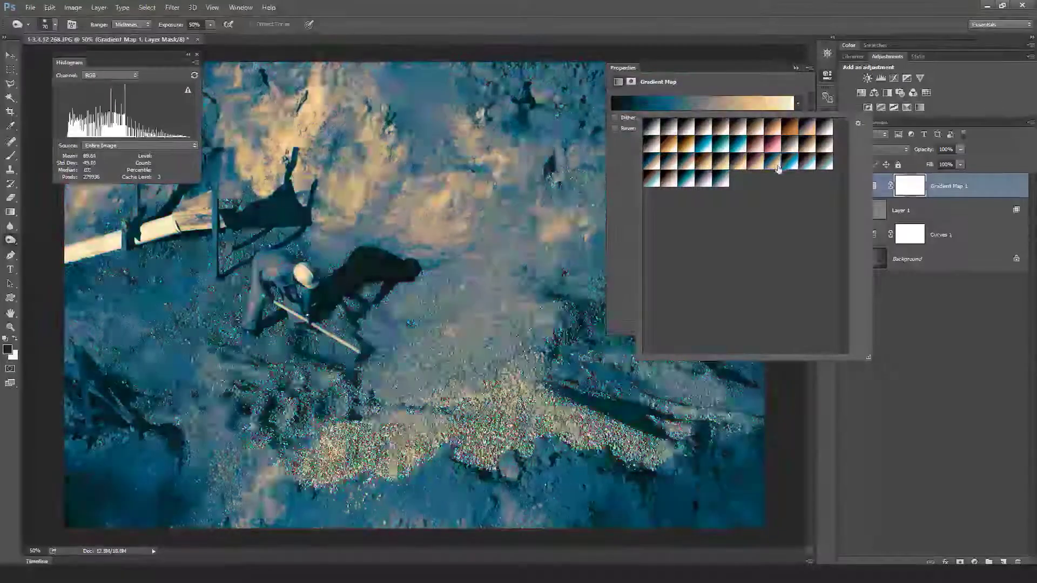
{"action": "left_click", "coordinate": [728, 82]}
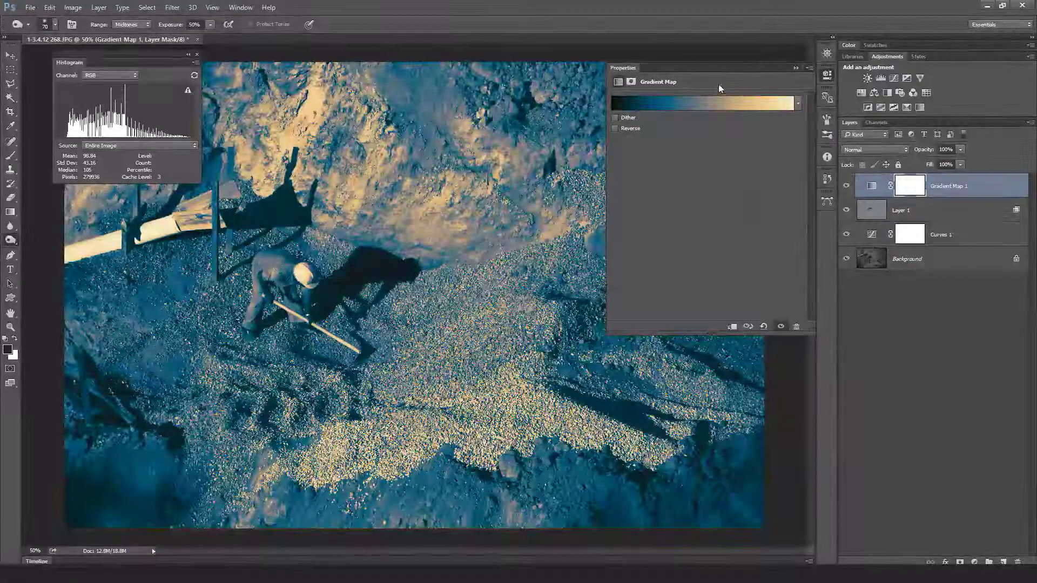
- Delete the gradient's middle stop and move the blue stop left to about 18%
{"action": "left_click", "coordinate": [712, 105]}
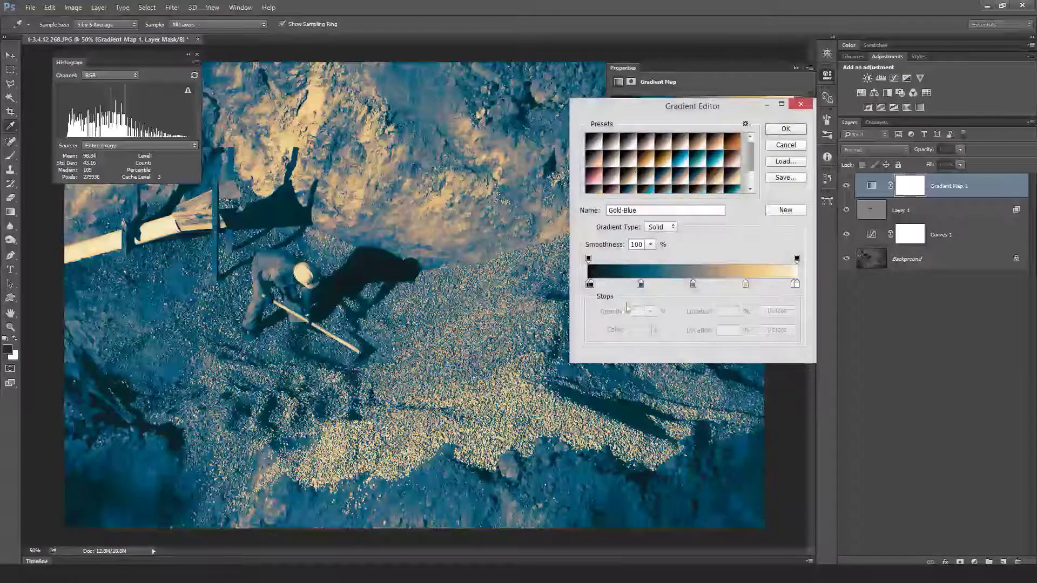
{"action": "left_click_drag", "start_coordinate": [693, 284], "coordinate": [689, 302]}
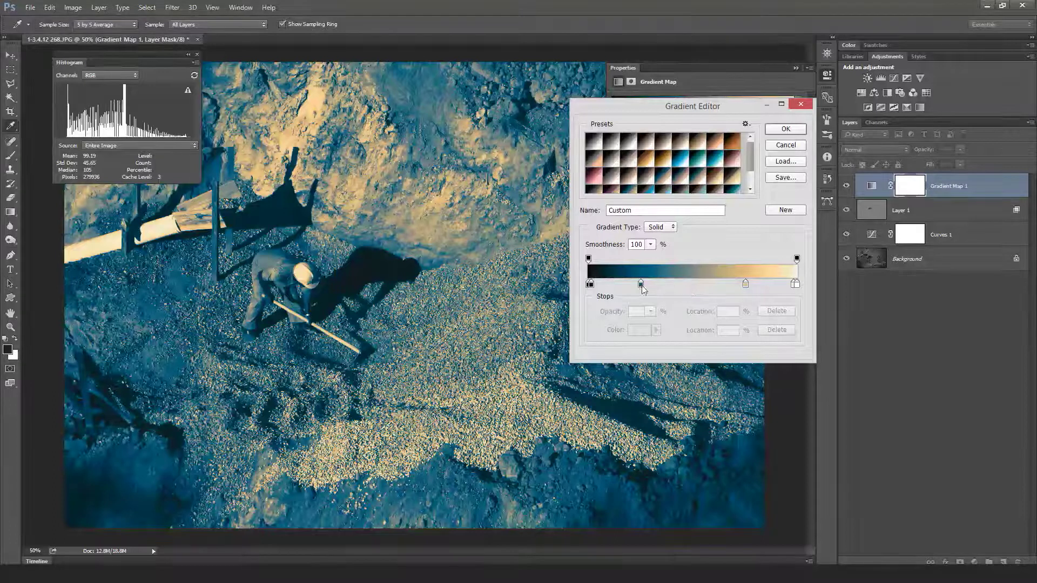
{"action": "mouse_move", "coordinate": [640, 285]}
{"action": "left_mouse_down"}
{"action": "mouse_move", "coordinate": [655, 286]}
{"action": "mouse_move", "coordinate": [622, 286]}
{"action": "mouse_move", "coordinate": [641, 285]}
{"action": "left_mouse_up"}
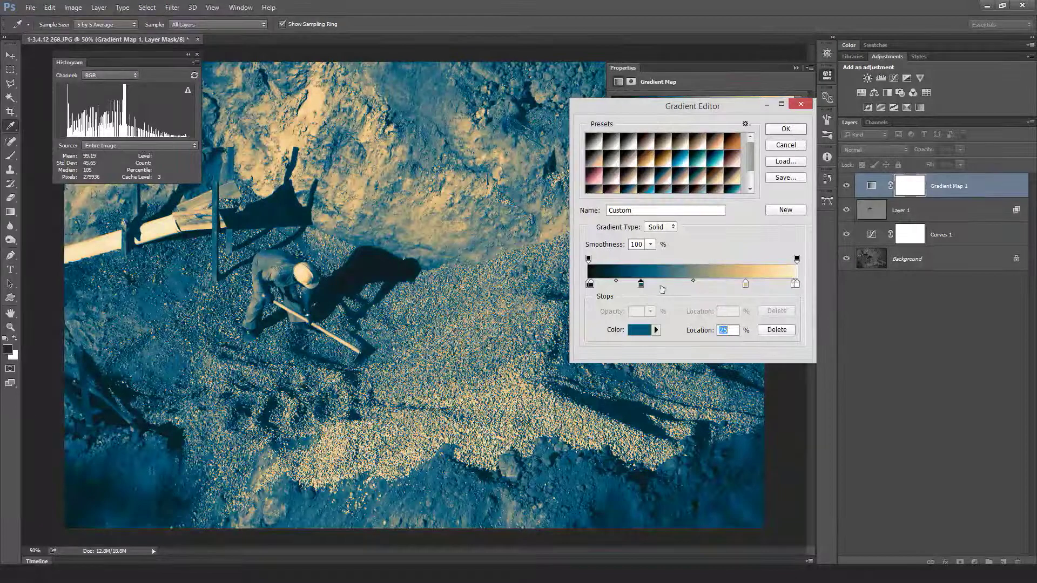
{"action": "left_click_drag", "start_coordinate": [640, 286], "coordinate": [626, 285]}
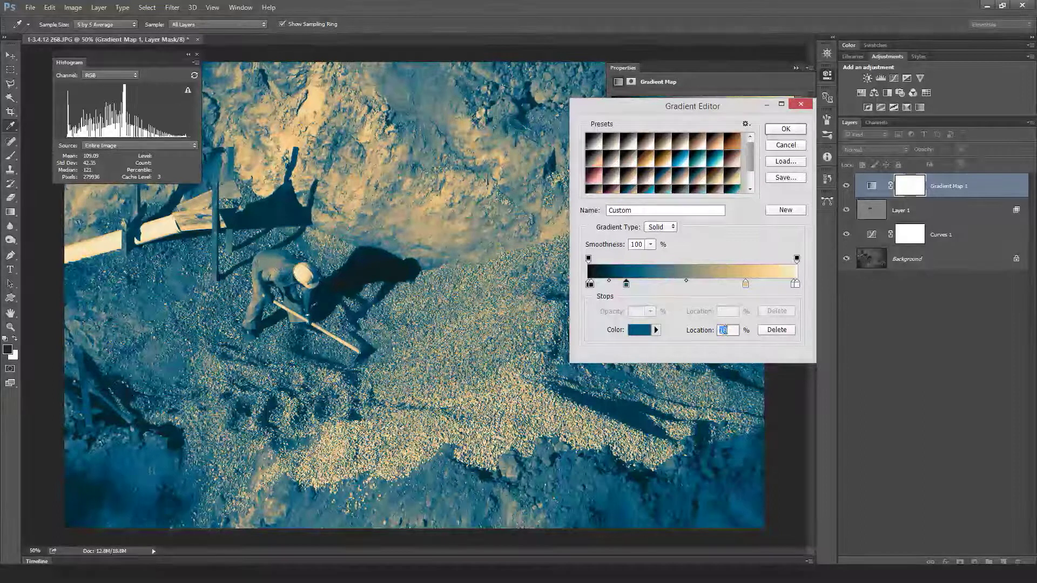
- Recolor the blue stop a deeper navy with brightness 18 and apply the gradient
{"action": "left_click", "coordinate": [639, 331]}
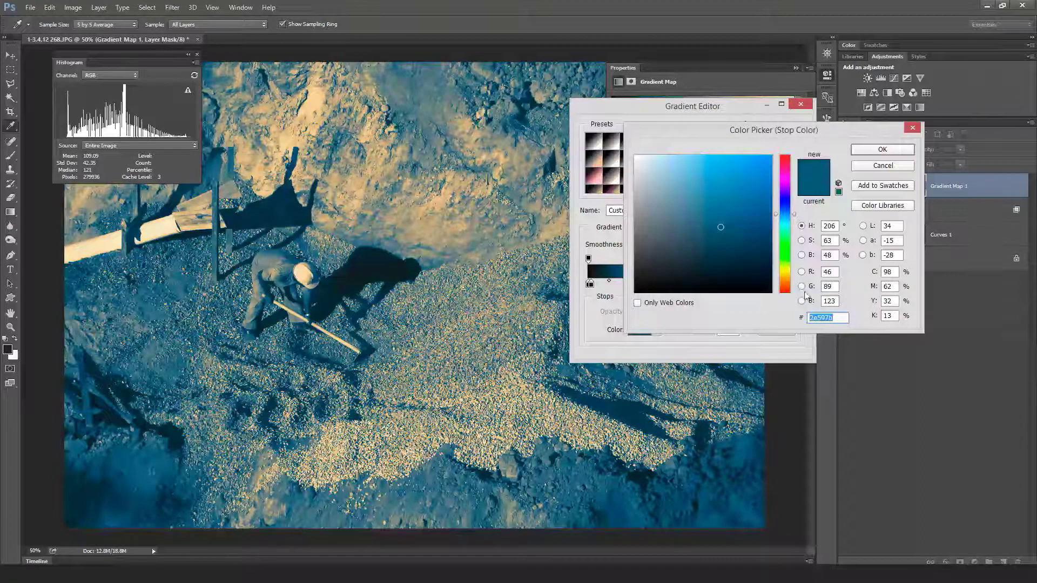
{"action": "left_click", "coordinate": [831, 256]}
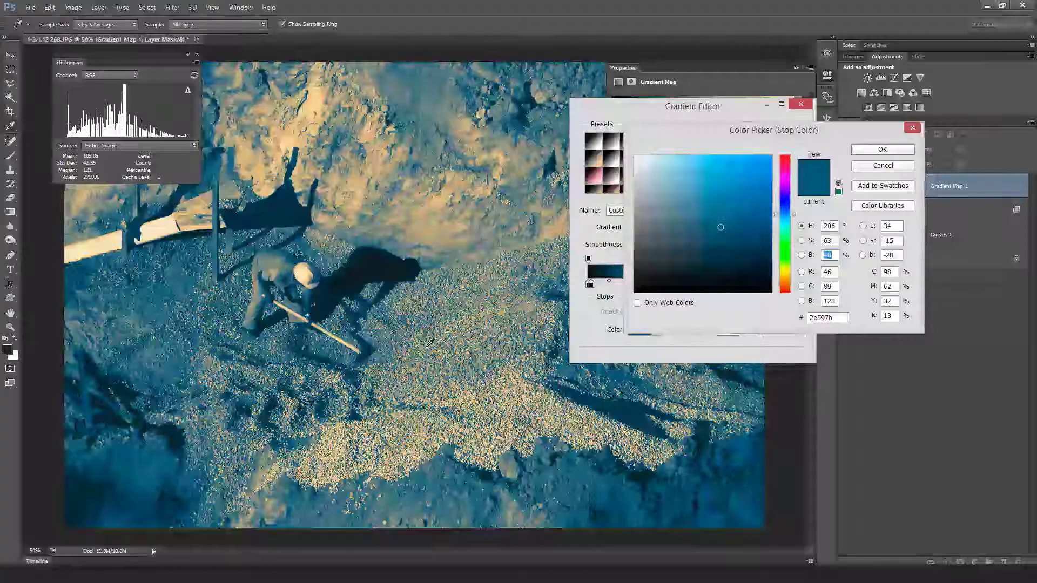
{"action": "type", "text": "18"}
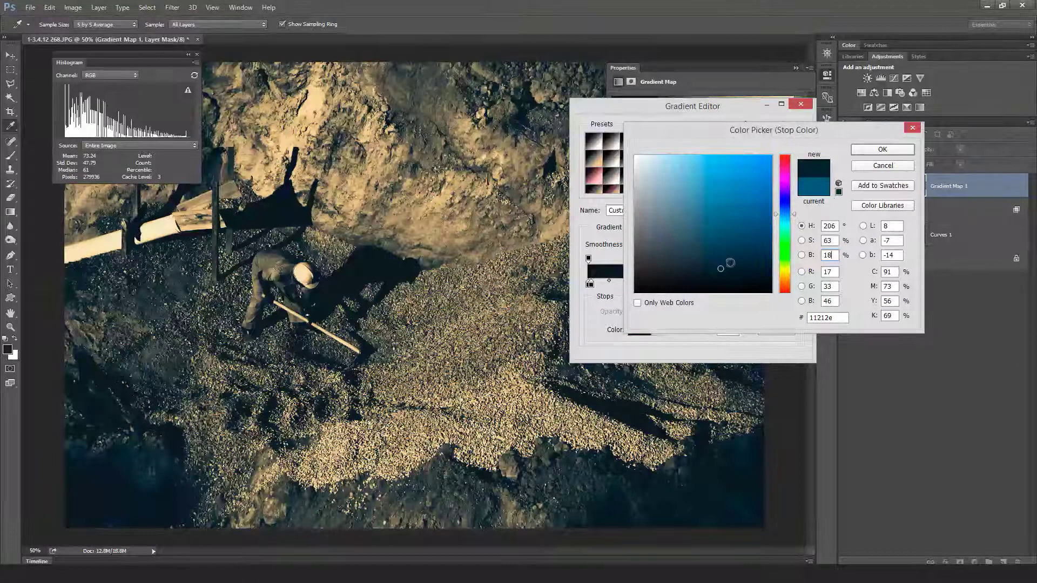
{"action": "left_click_drag", "start_coordinate": [724, 267], "coordinate": [742, 245]}
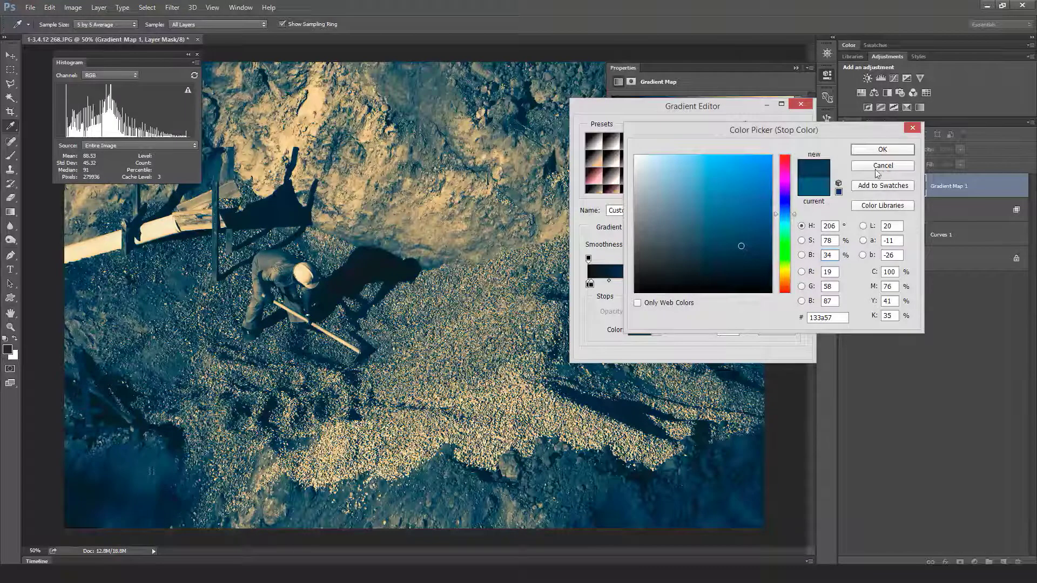
{"action": "left_click", "coordinate": [882, 154]}
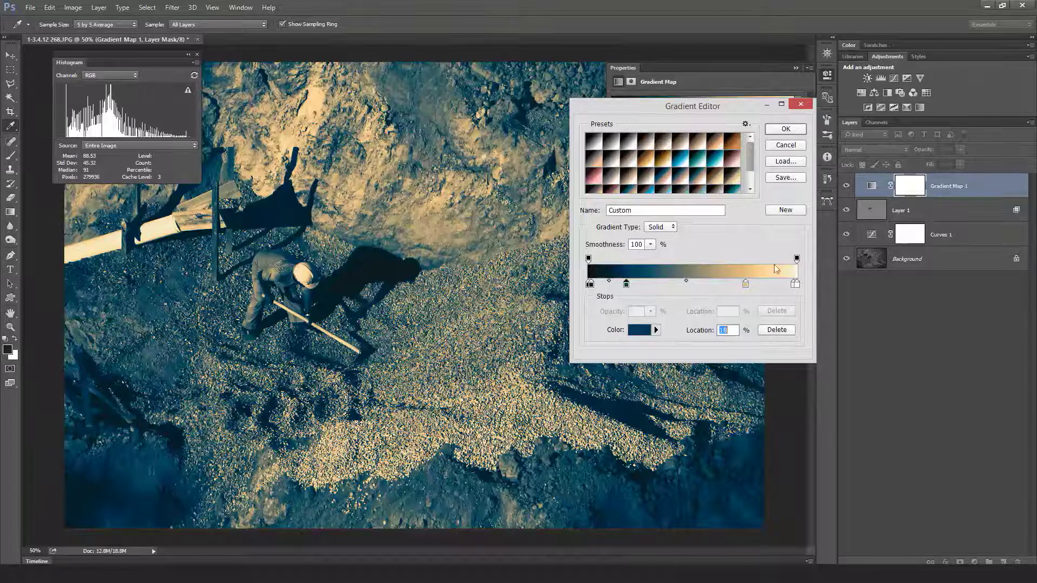
{"action": "left_click", "coordinate": [786, 129]}
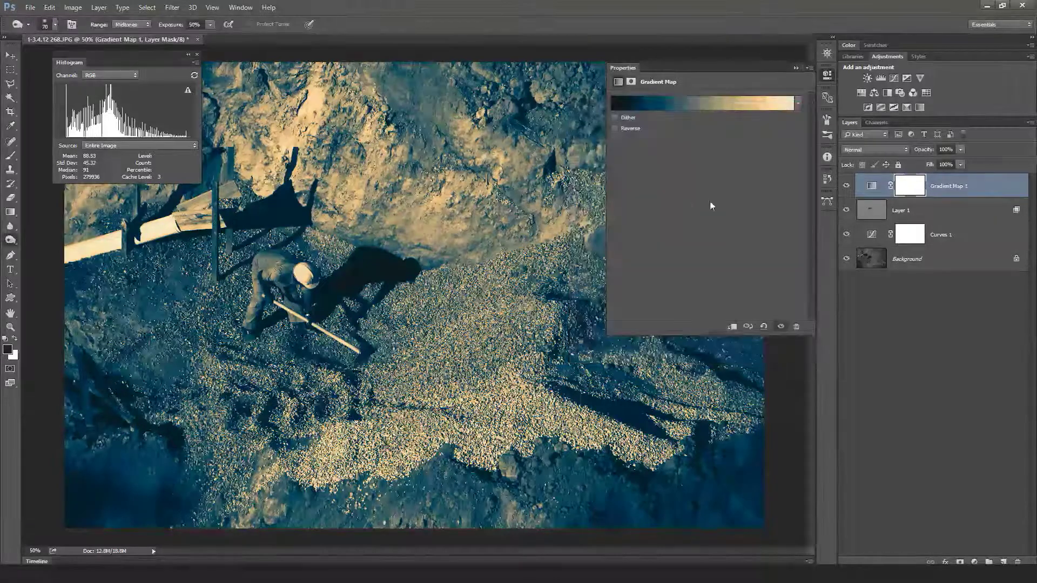
- Change Gradient Map 1 to Color blend mode and toggle it to compare the tint
{"action": "left_click", "coordinate": [826, 75]}
{"action": "left_click", "coordinate": [875, 149]}
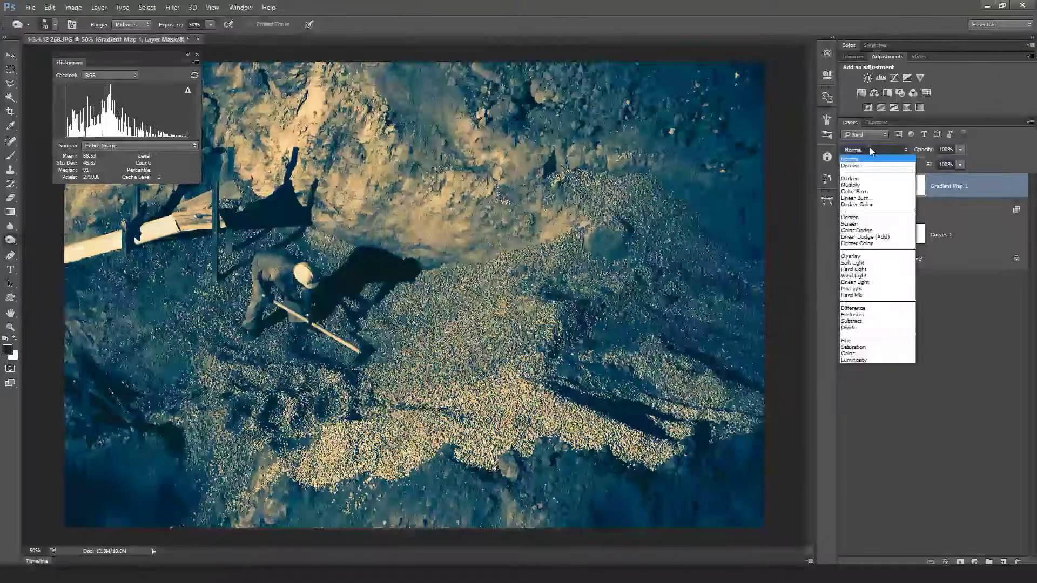
{"action": "left_click", "coordinate": [975, 187]}
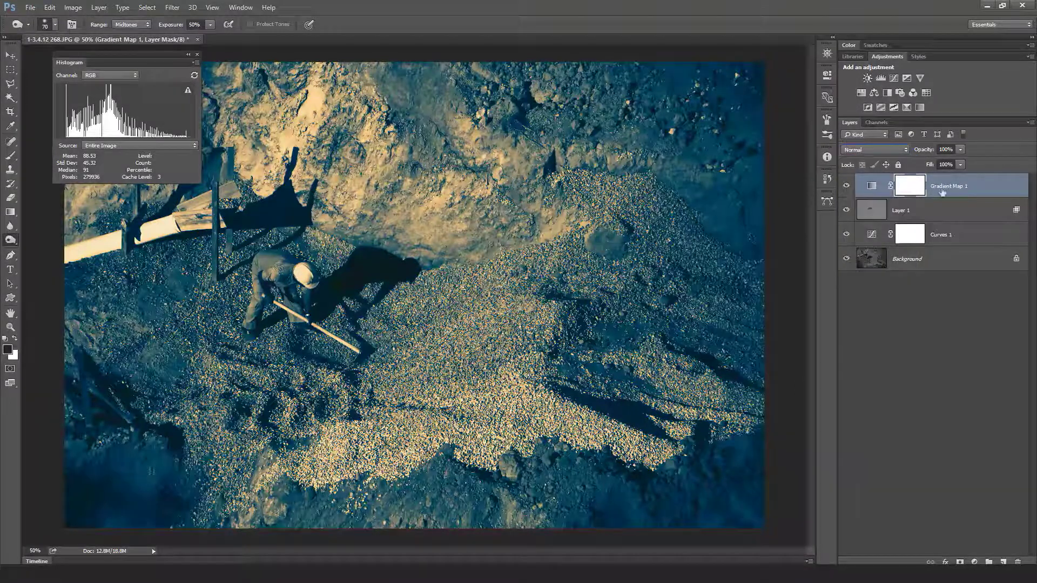
{"action": "left_click", "coordinate": [872, 150]}
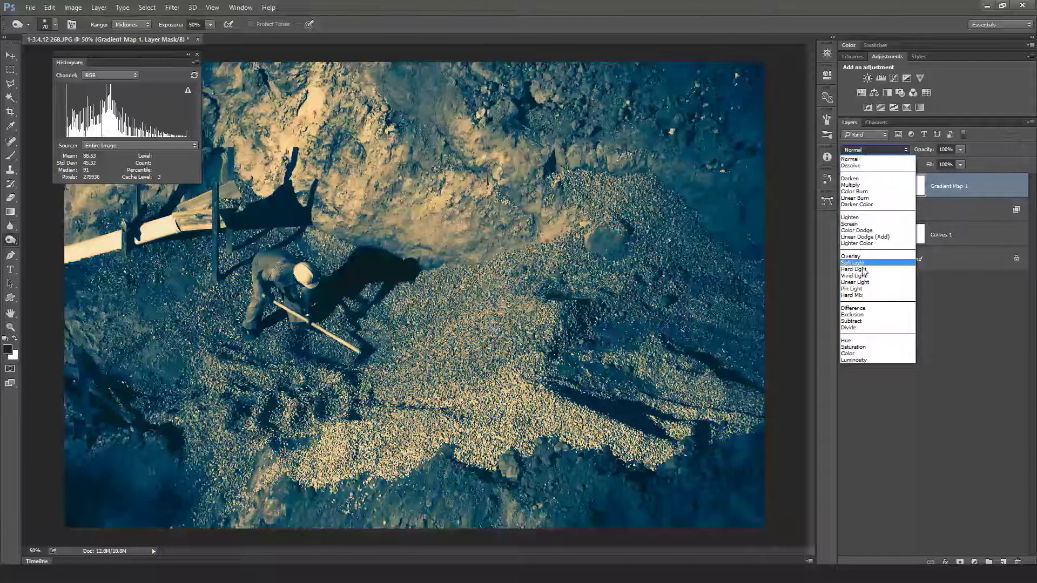
{"action": "left_click", "coordinate": [858, 353]}
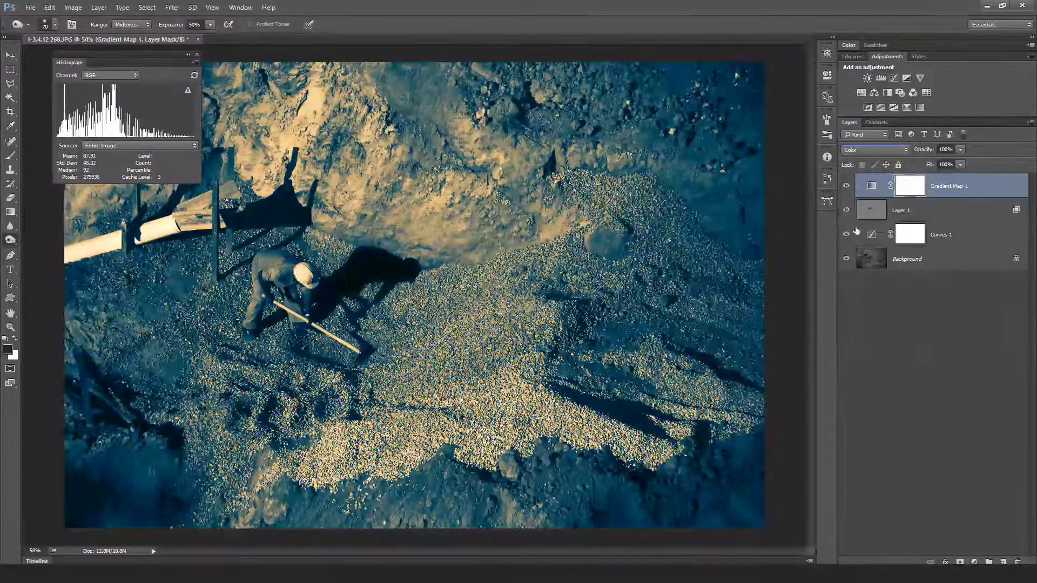
{"action": "left_click", "coordinate": [846, 185]}
{"action": "left_click", "coordinate": [846, 186]}
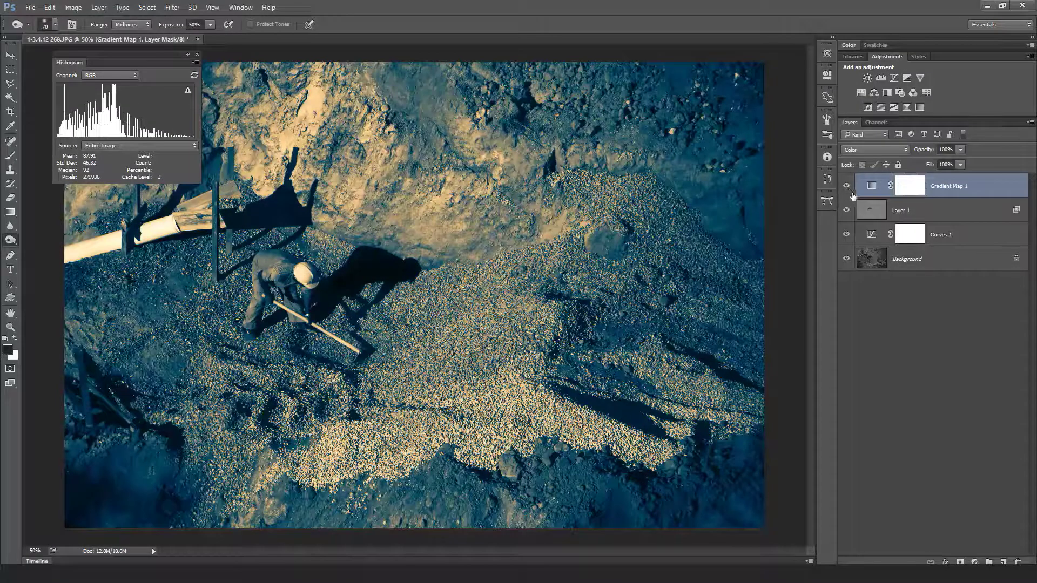
{"action": "double_click", "coordinate": [872, 186]}
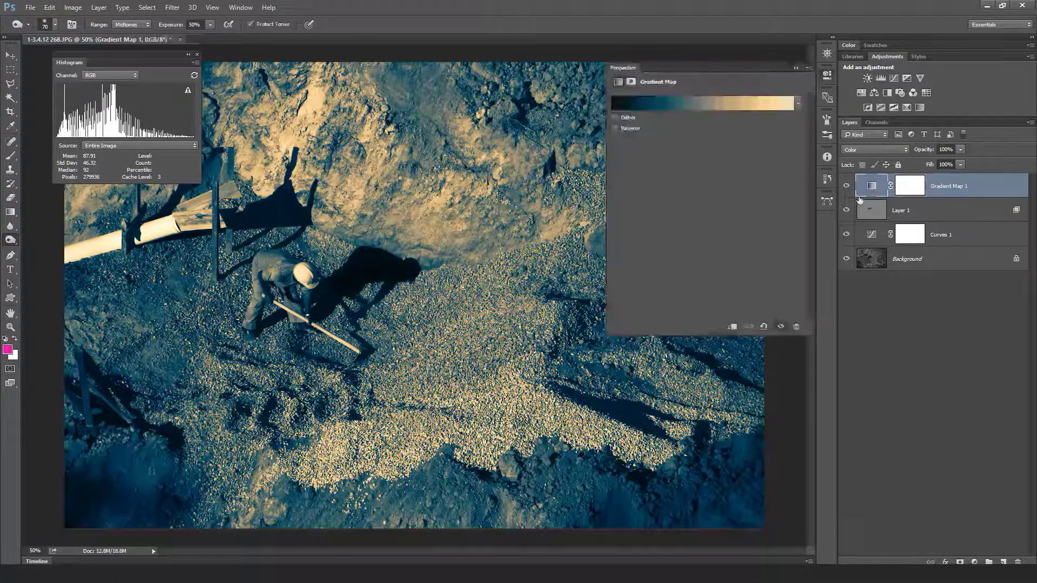
- Remove the stray stop, shift the dark blue stop left, move the tan stop to 86%
{"action": "left_click", "coordinate": [674, 105]}
{"action": "left_click", "coordinate": [592, 283]}
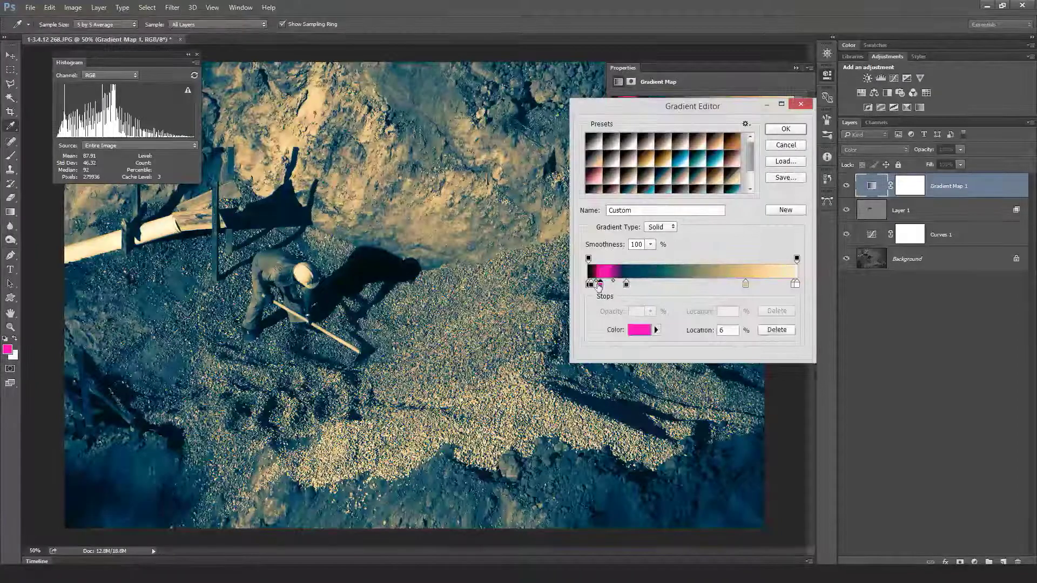
{"action": "mouse_move", "coordinate": [592, 284]}
{"action": "left_mouse_down"}
{"action": "mouse_move", "coordinate": [616, 303]}
{"action": "mouse_move", "coordinate": [607, 284]}
{"action": "left_mouse_up"}
{"action": "left_click", "coordinate": [626, 283]}
{"action": "left_click_drag", "start_coordinate": [745, 284], "coordinate": [773, 285]}
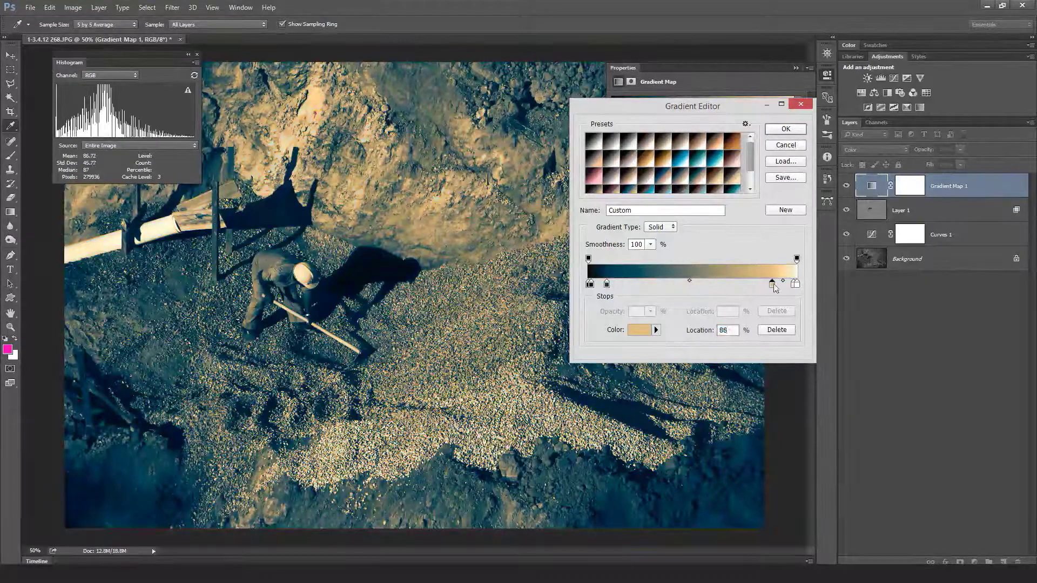
{"action": "left_click", "coordinate": [796, 283]}
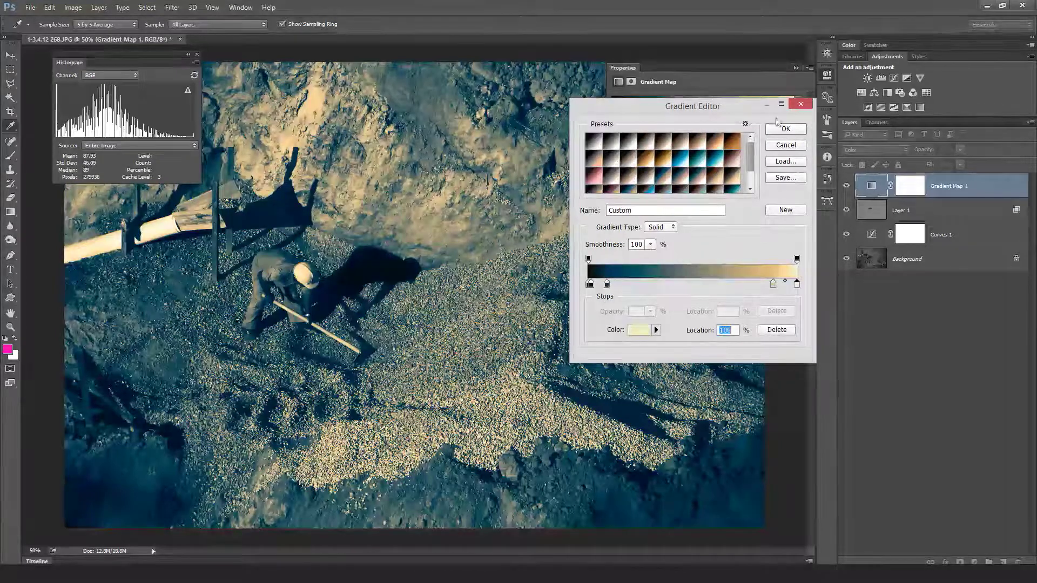
{"action": "left_click", "coordinate": [785, 128]}
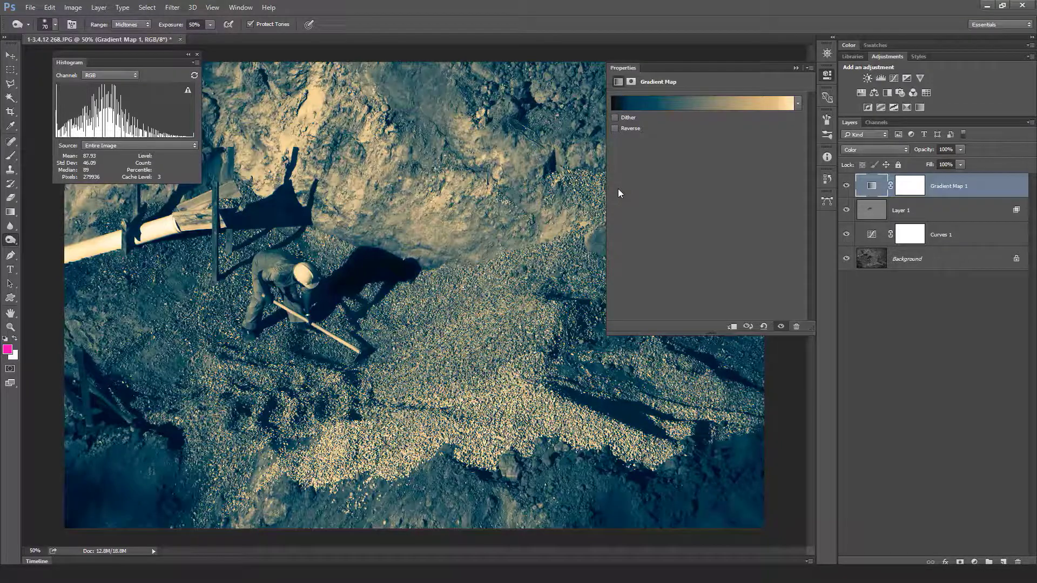
{"action": "left_click_drag", "start_coordinate": [847, 235], "coordinate": [846, 210]}
{"action": "left_click", "coordinate": [846, 186]}
{"action": "left_click", "coordinate": [847, 235]}
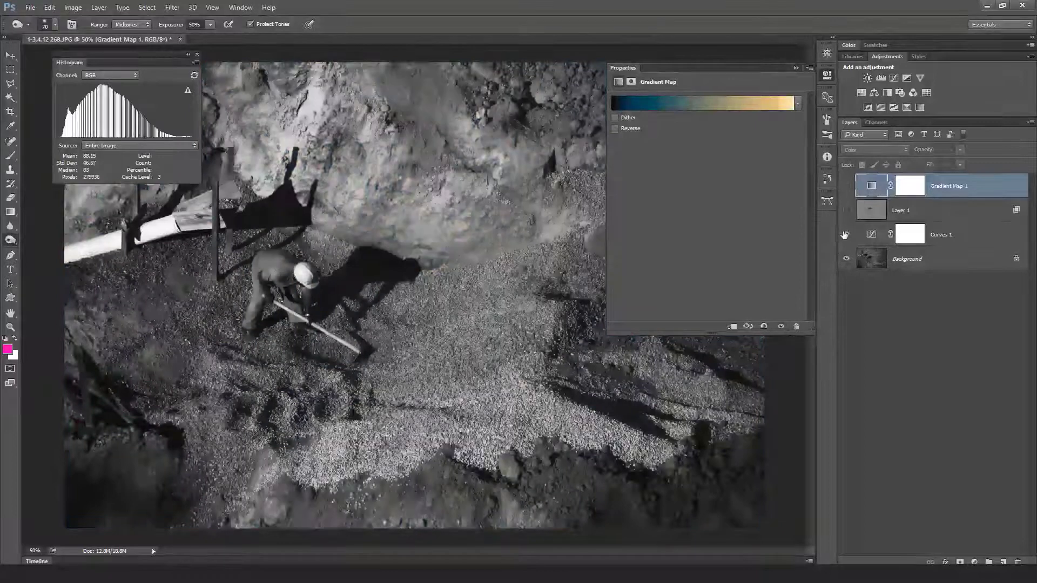
{"action": "left_click", "coordinate": [863, 229]}
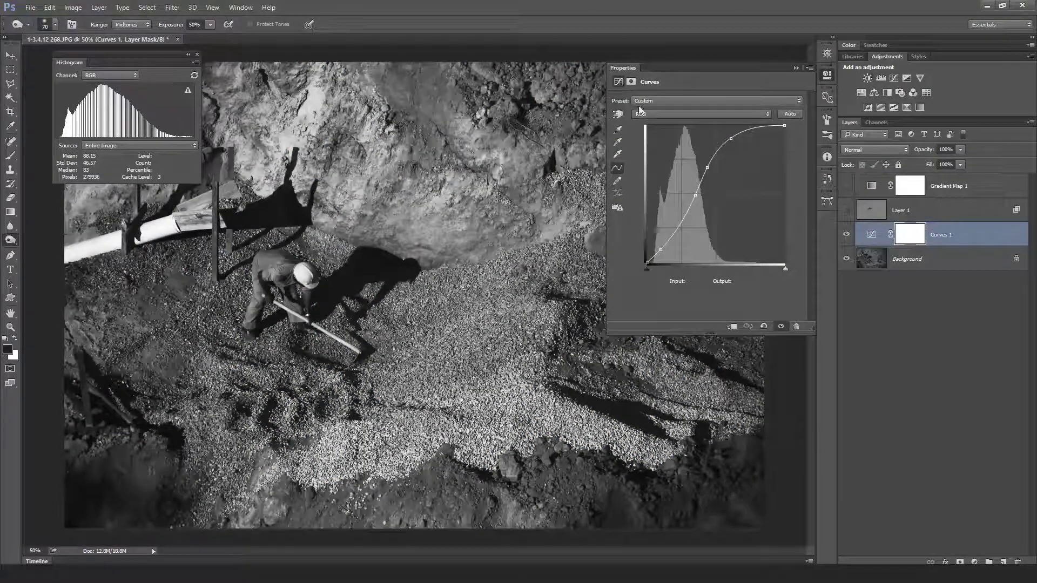
{"action": "left_click", "coordinate": [846, 211]}
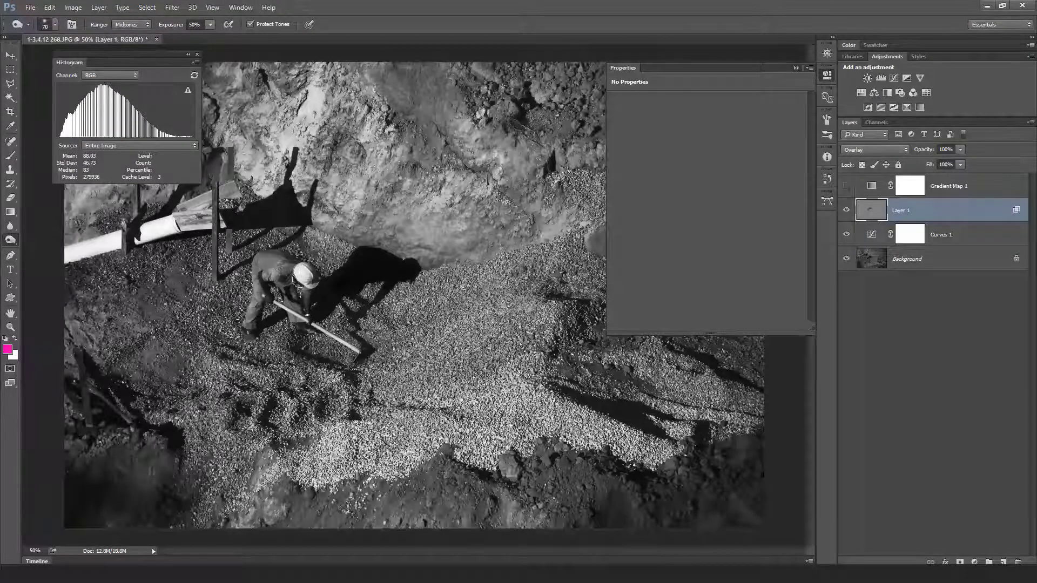
{"action": "left_click", "coordinate": [846, 186]}
{"action": "left_click", "coordinate": [873, 186]}
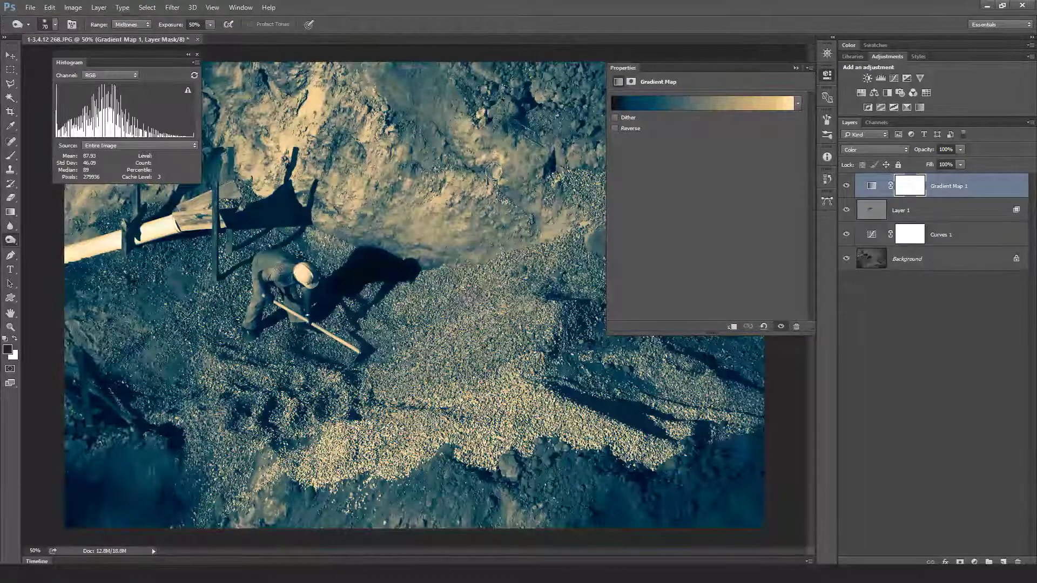
- Check the gradient presets menu without loading any, then reopen the blue-to-cream gradient in the Gradient Editor
{"action": "left_click", "coordinate": [797, 103]}
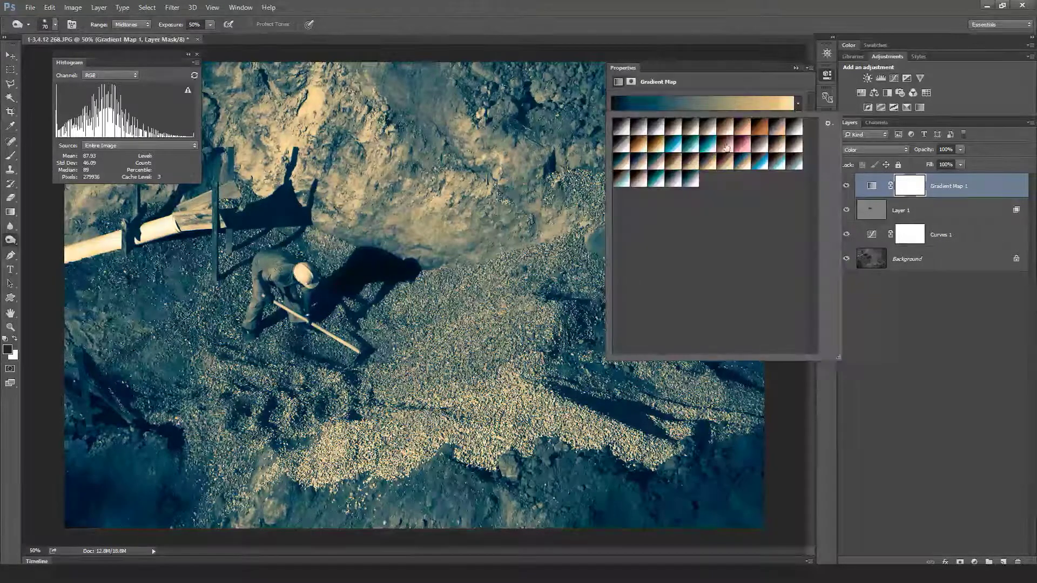
{"action": "left_click", "coordinate": [828, 124]}
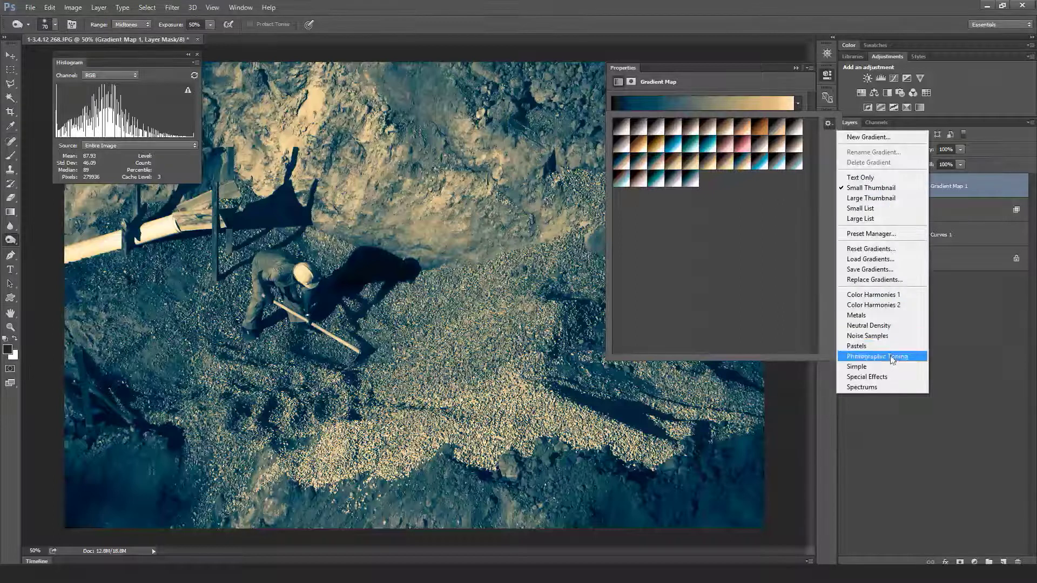
{"action": "left_click", "coordinate": [748, 89]}
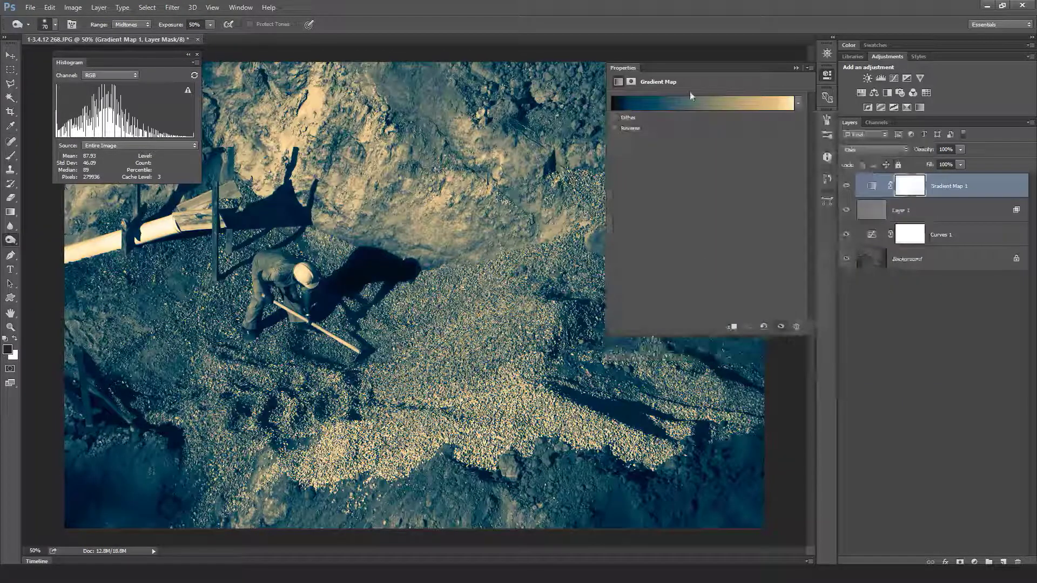
{"action": "left_click", "coordinate": [692, 103]}
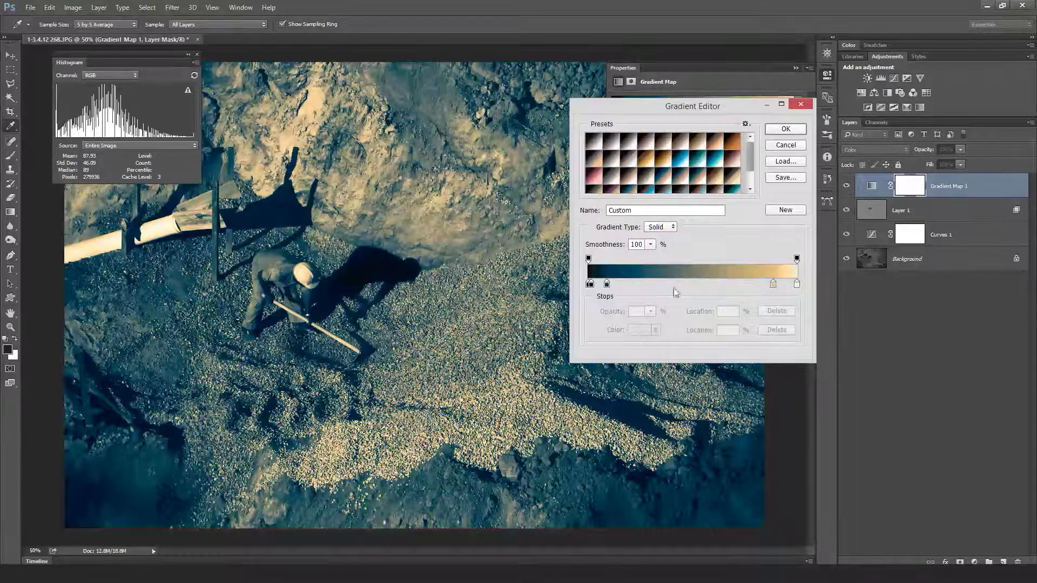
{"action": "left_click", "coordinate": [606, 284]}
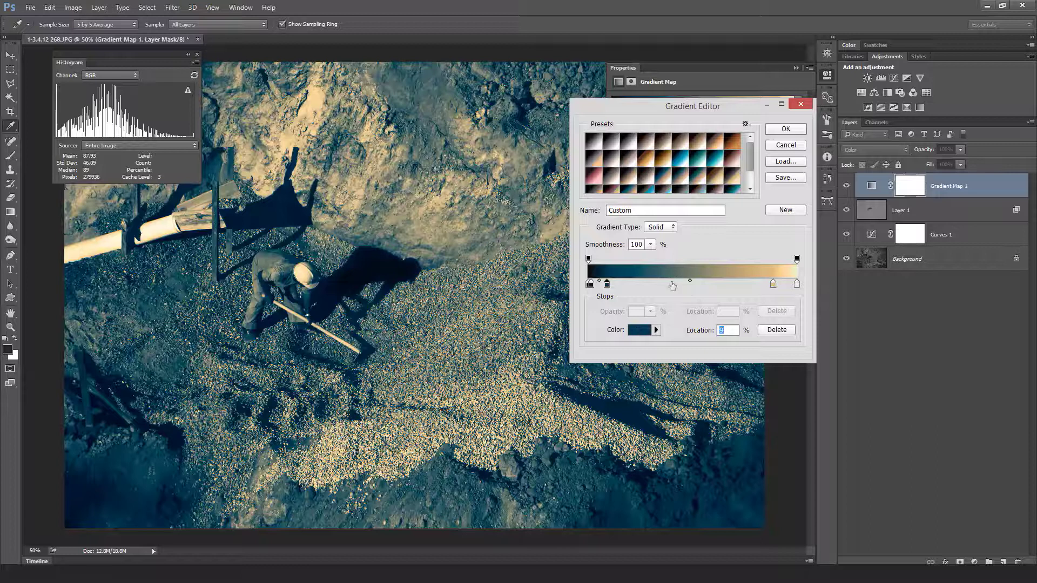
{"action": "left_click", "coordinate": [671, 284]}
{"action": "left_click", "coordinate": [724, 284]}
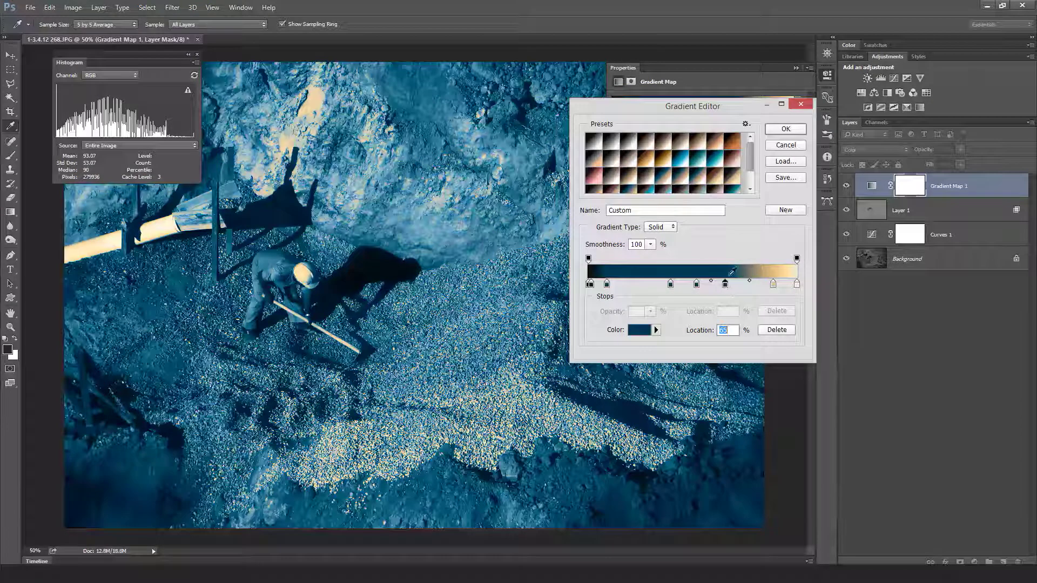
{"action": "mouse_move", "coordinate": [725, 284]}
{"action": "left_mouse_down"}
{"action": "mouse_move", "coordinate": [725, 319]}
{"action": "mouse_move", "coordinate": [696, 318]}
{"action": "left_mouse_up"}
{"action": "left_click_drag", "start_coordinate": [670, 284], "coordinate": [670, 319]}
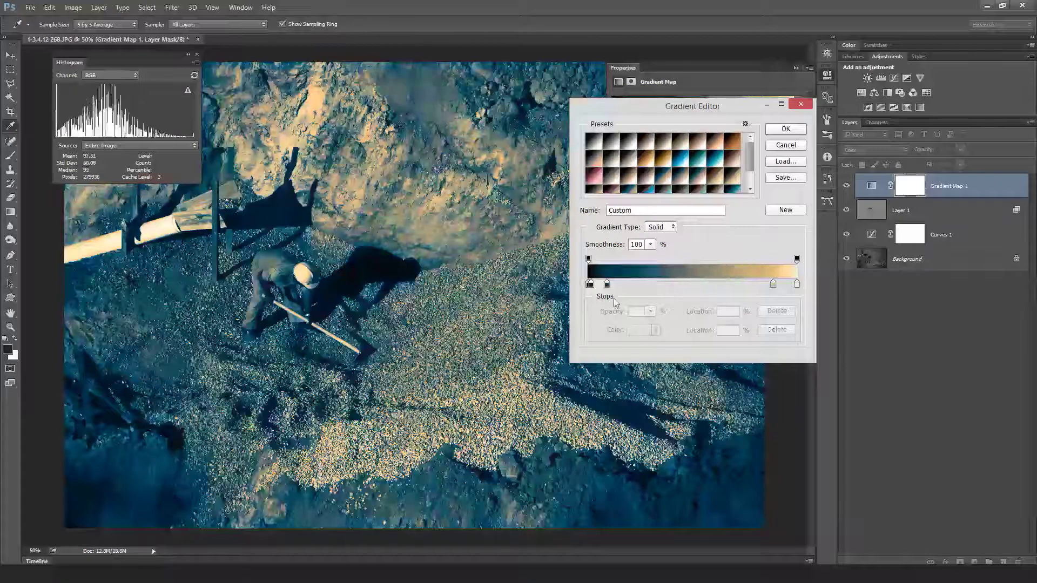